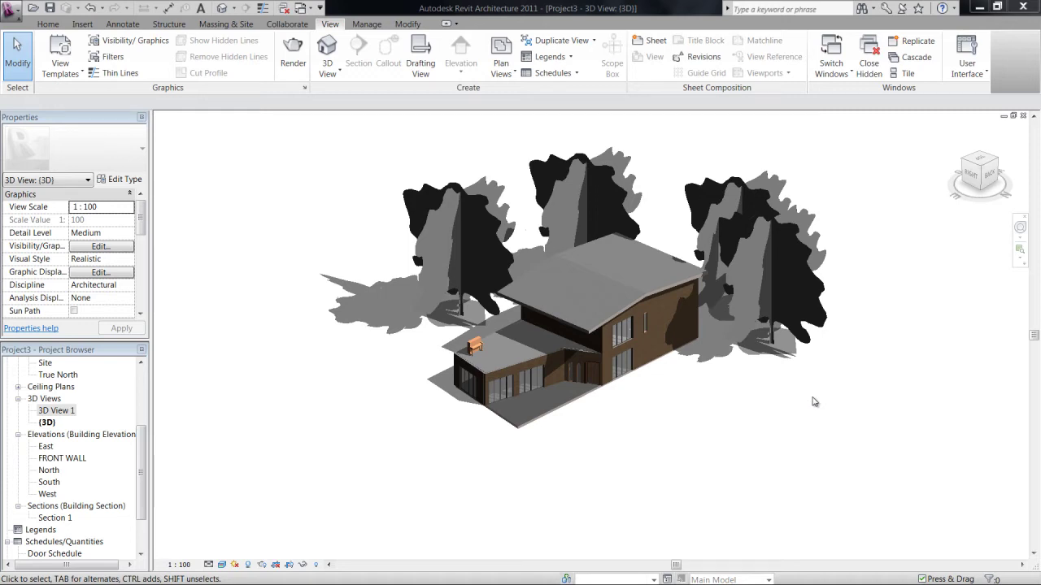
- Open the Ground Floor plan view of the house
{"action": "left_click", "coordinate": [727, 472]}
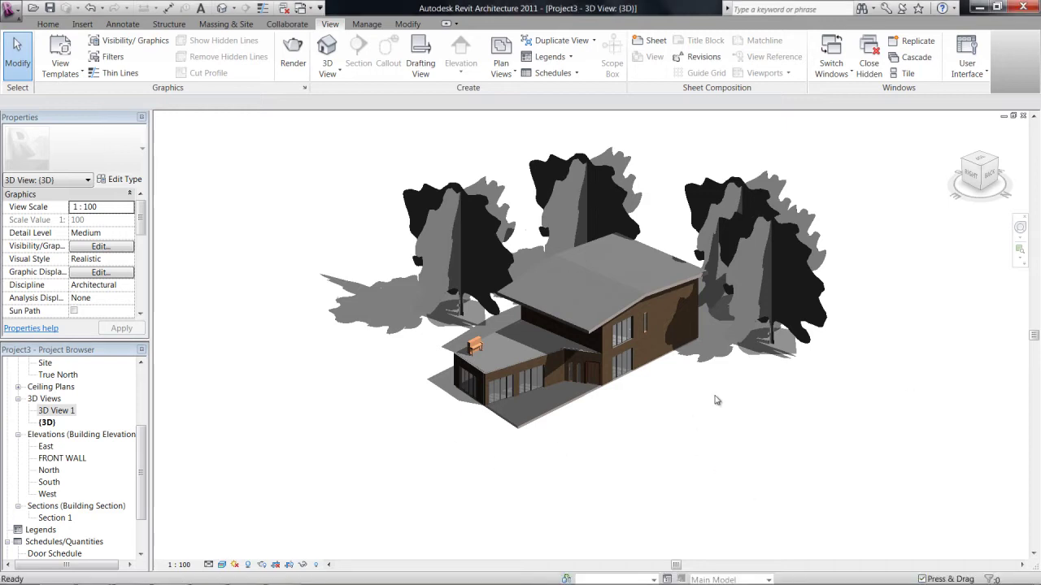
{"action": "middle_click_drag", "start_coordinate": [718, 395], "coordinate": [715, 449]}
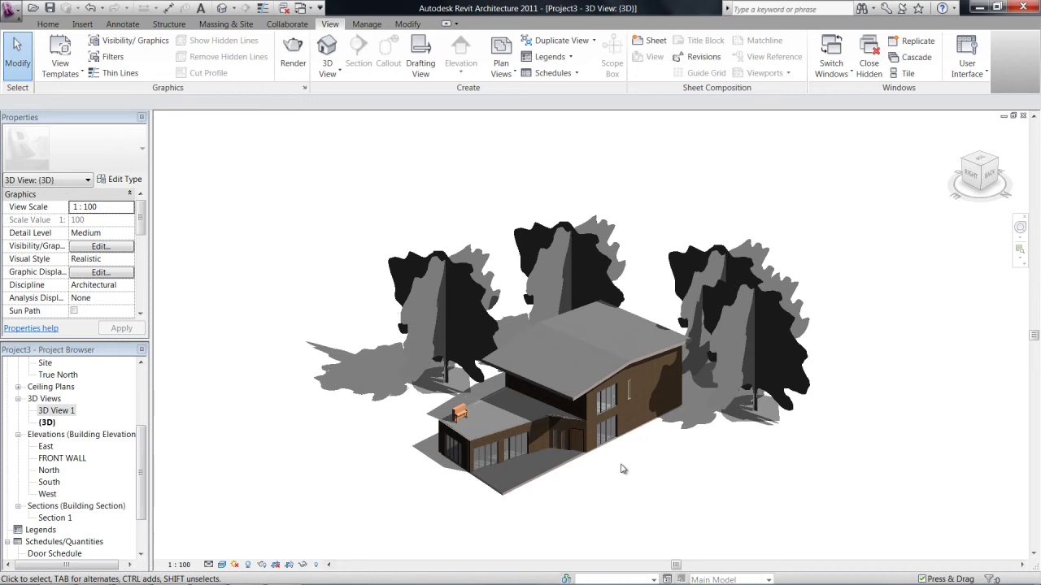
{"action": "left_click", "coordinate": [85, 361]}
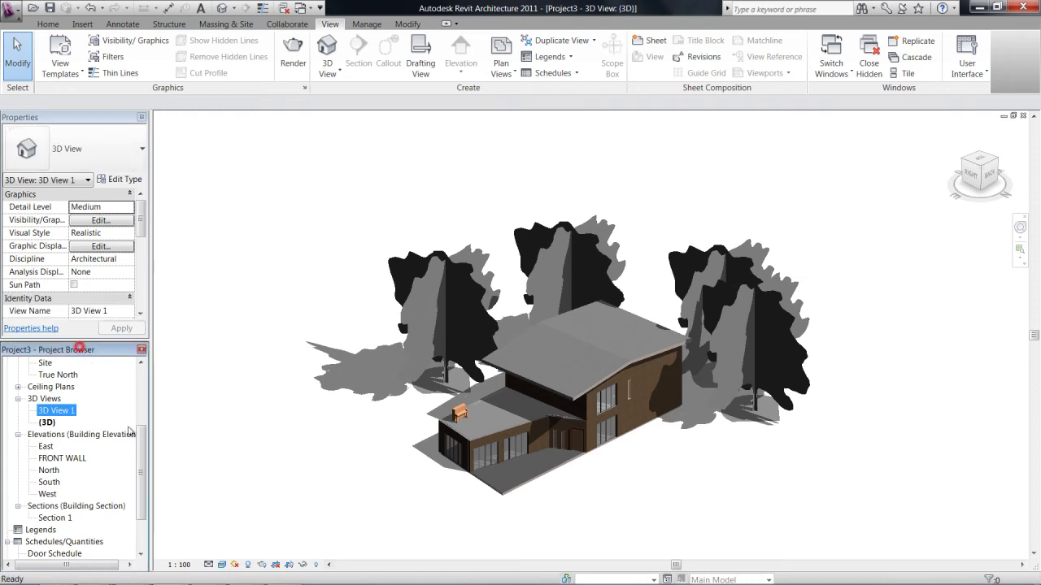
{"action": "left_click_drag", "start_coordinate": [141, 452], "coordinate": [145, 397]}
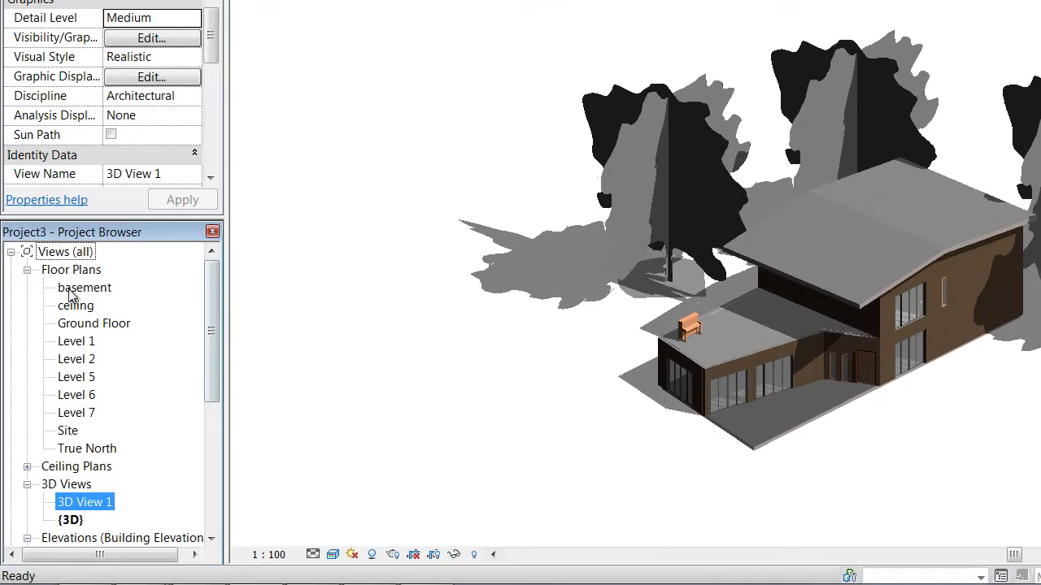
{"action": "double_click", "coordinate": [83, 323]}
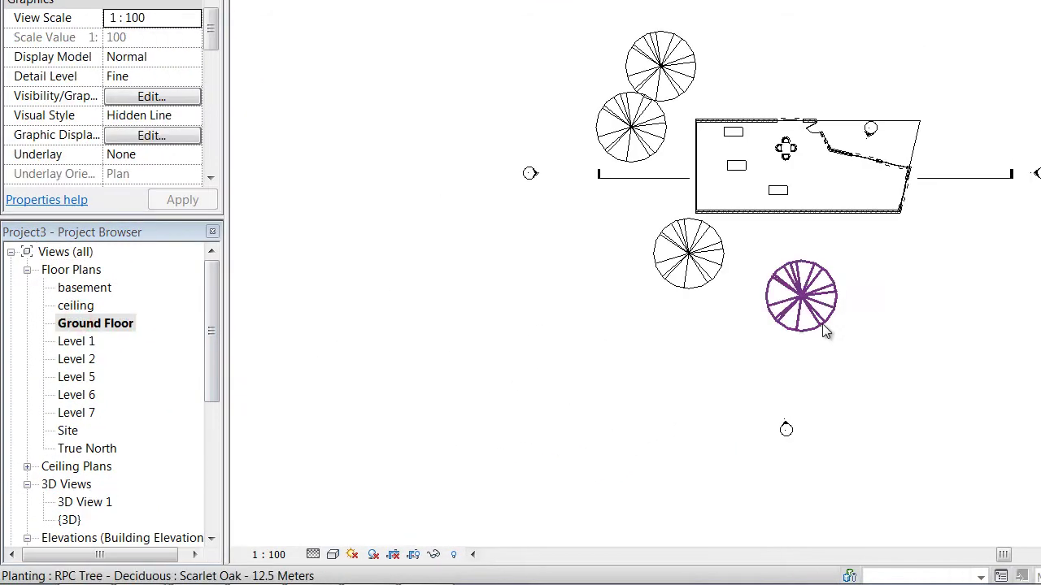
{"action": "scroll", "coordinate": [774, 190], "scroll_direction": "up", "scroll_amount": 2}
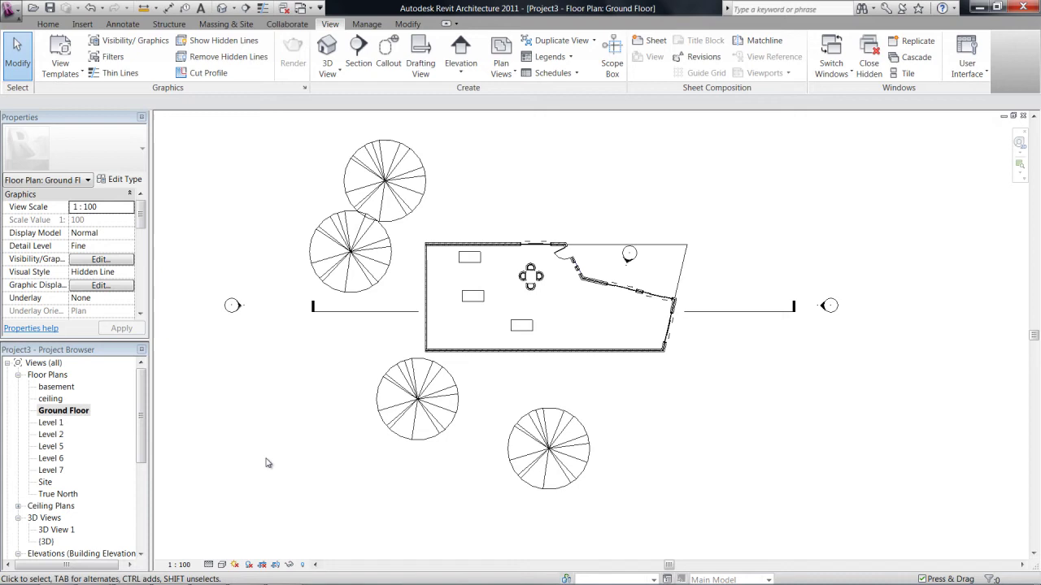
- View the perspective 3D View 1, then return to the default {3D} view of the house
{"action": "left_click_drag", "start_coordinate": [140, 381], "coordinate": [141, 416]}
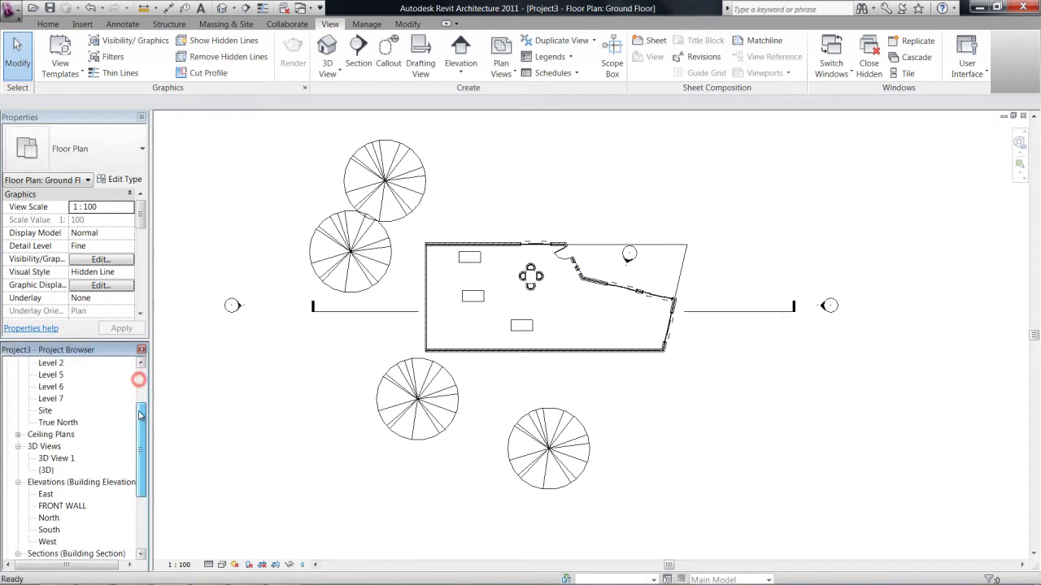
{"action": "double_click", "coordinate": [56, 458]}
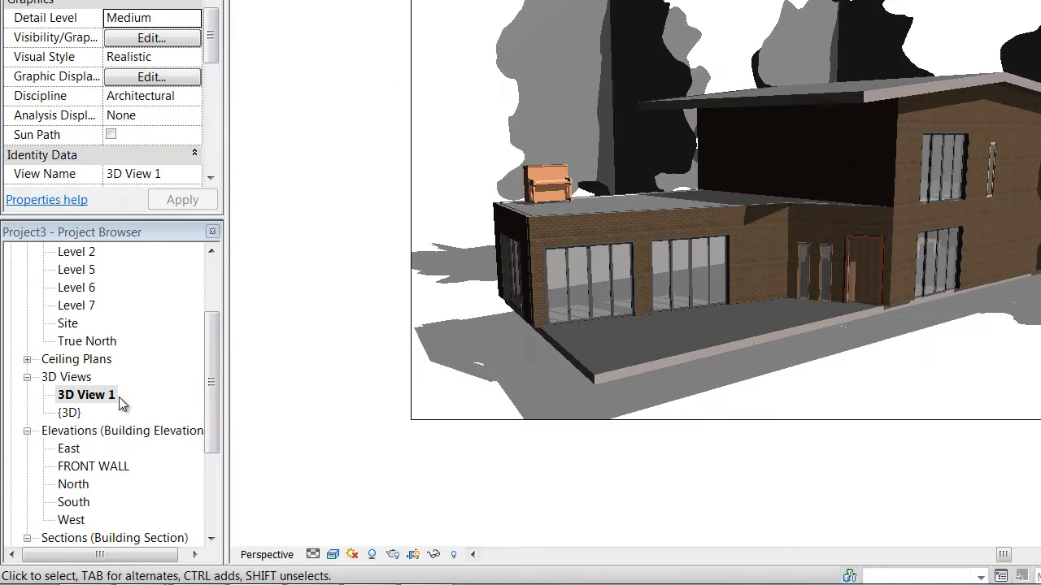
{"action": "double_click", "coordinate": [69, 412]}
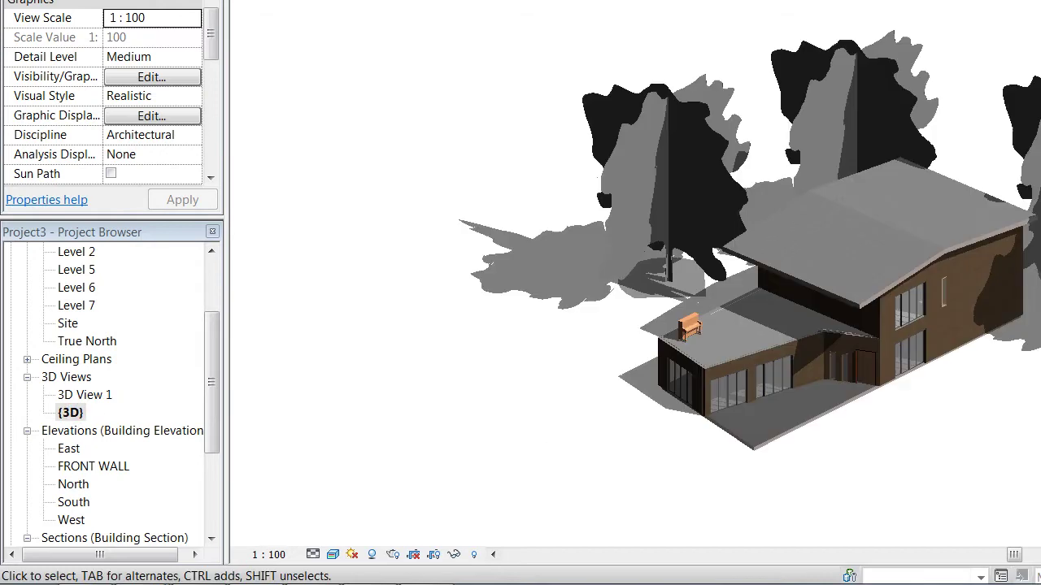
{"action": "middle_click_drag", "start_coordinate": [885, 439], "coordinate": [892, 395]}
{"action": "scroll", "coordinate": [908, 366], "scroll_direction": "up", "scroll_amount": 2}
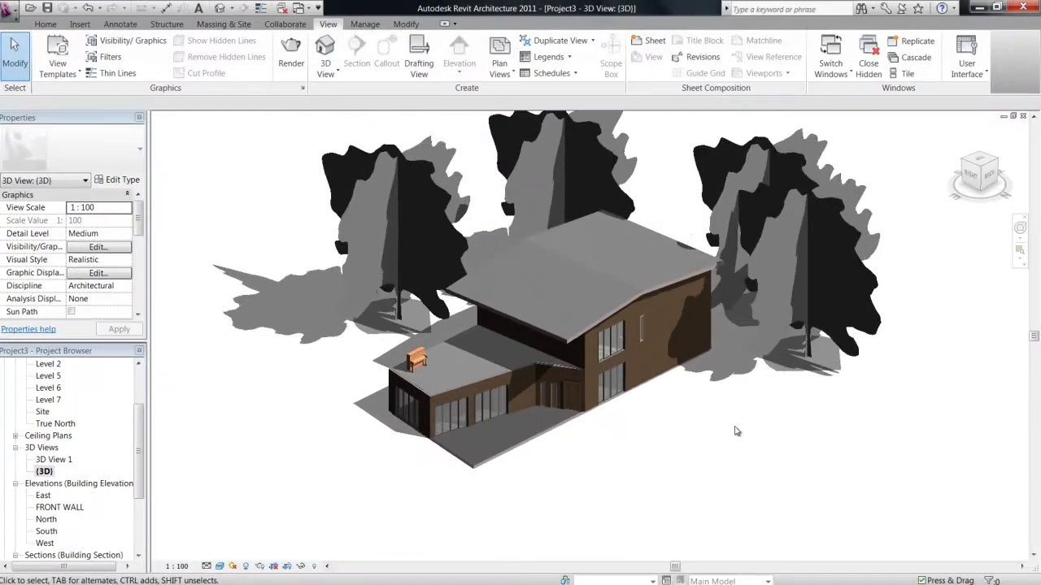
{"action": "middle_click_drag", "start_coordinate": [737, 430], "coordinate": [731, 459]}
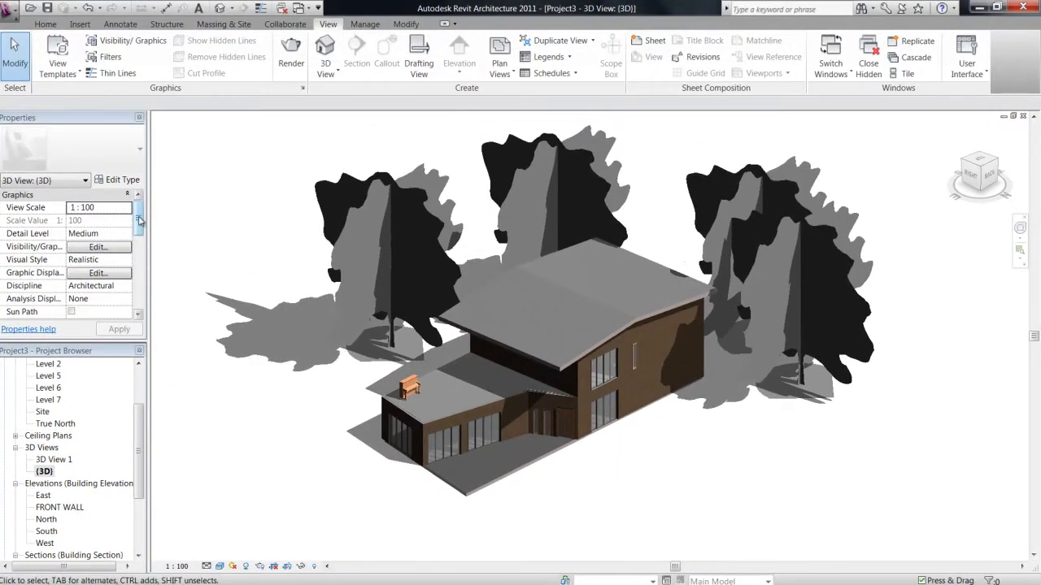
{"action": "left_click_drag", "start_coordinate": [138, 220], "coordinate": [155, 309]}
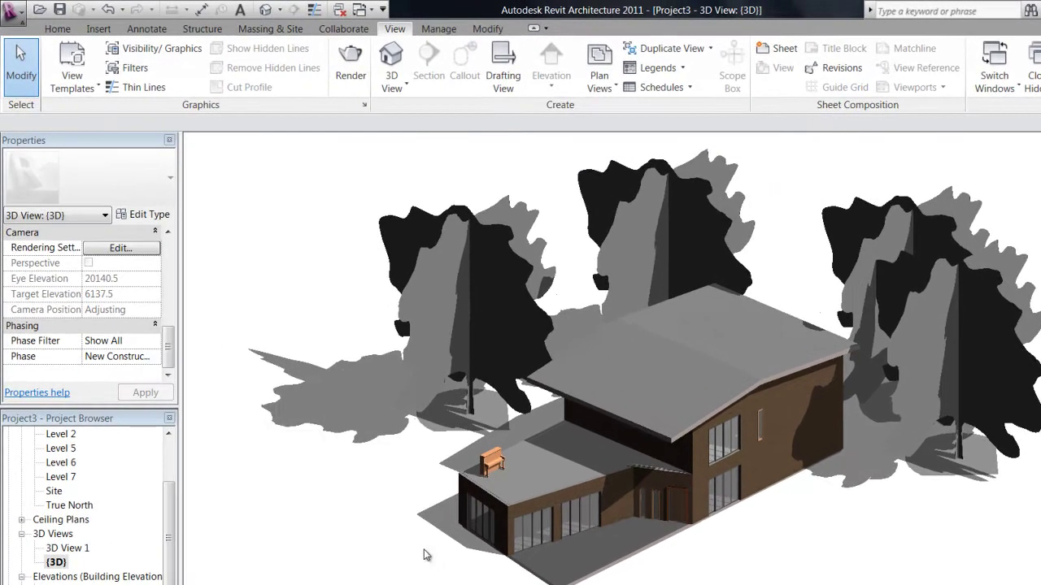
{"action": "right_click", "coordinate": [374, 520]}
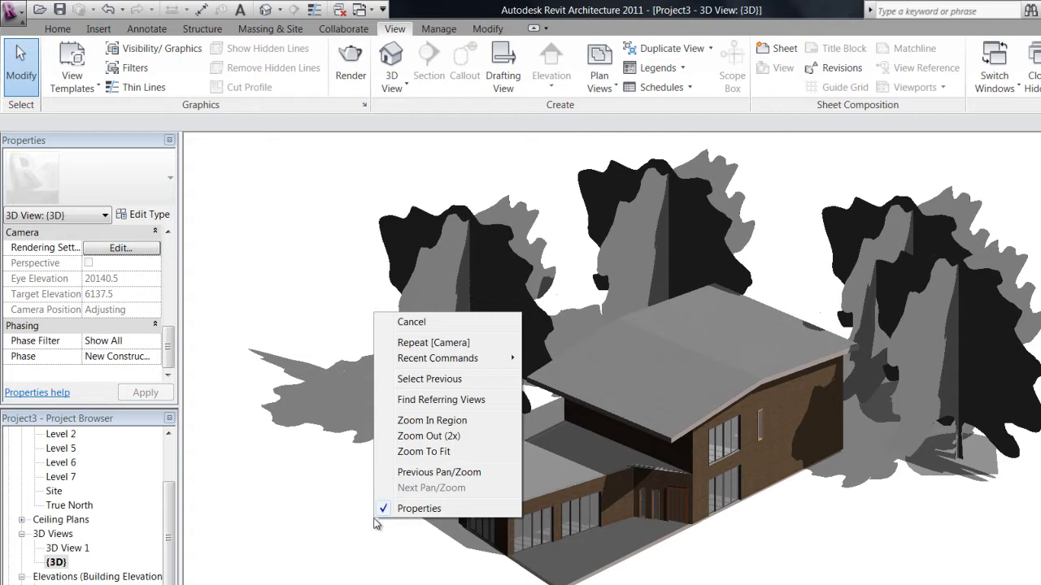
{"action": "left_click", "coordinate": [145, 50]}
{"action": "left_click", "coordinate": [145, 51]}
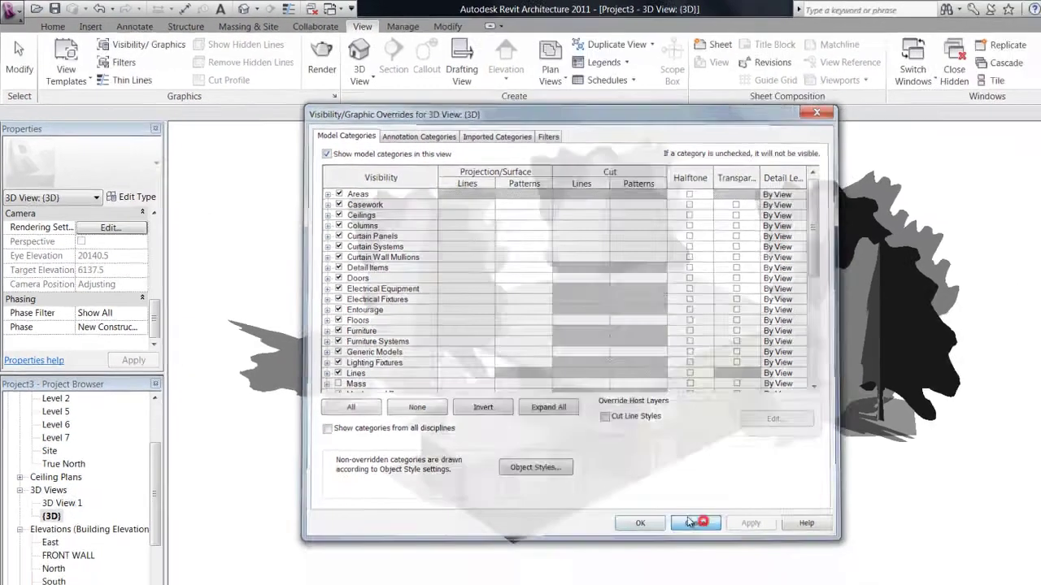
{"action": "left_click", "coordinate": [760, 572]}
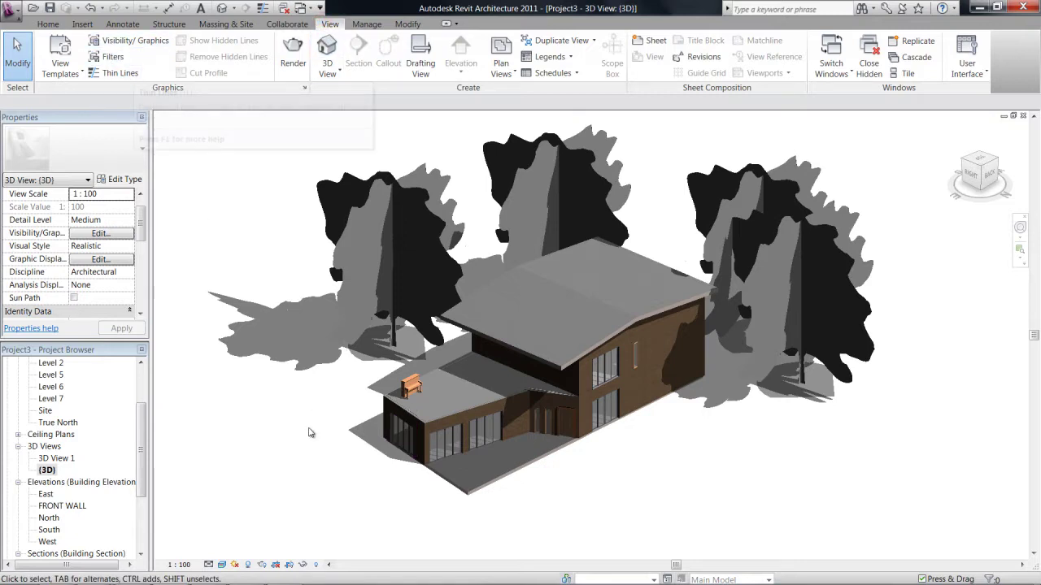
- Open the Visibility/Graphic Overrides for the {3D} view and widen the dialog to show its full column headings
{"action": "key", "text": "v"}
{"action": "key", "text": "g"}
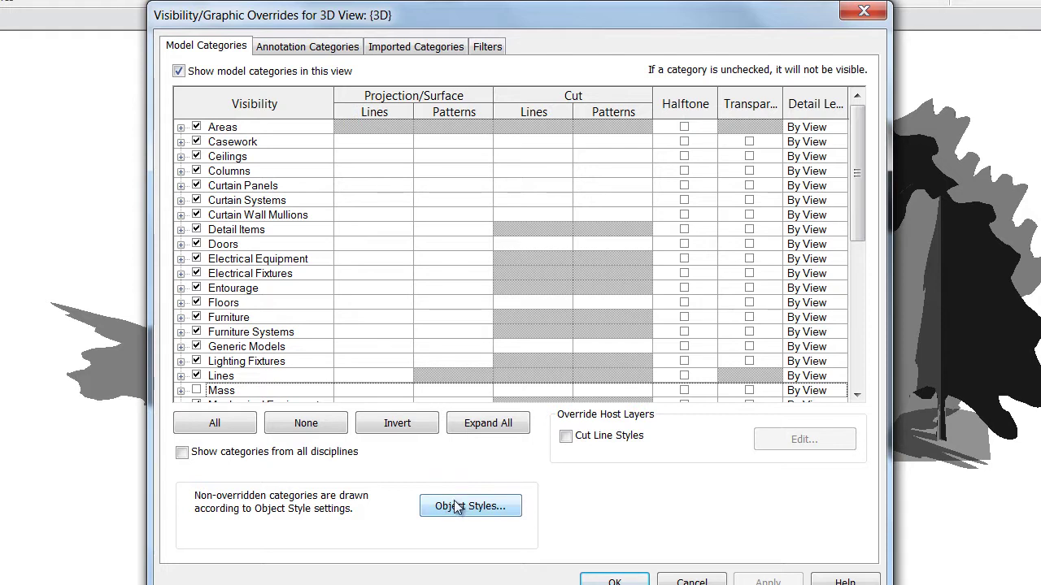
{"action": "left_click_drag", "start_coordinate": [391, 16], "coordinate": [602, 8]}
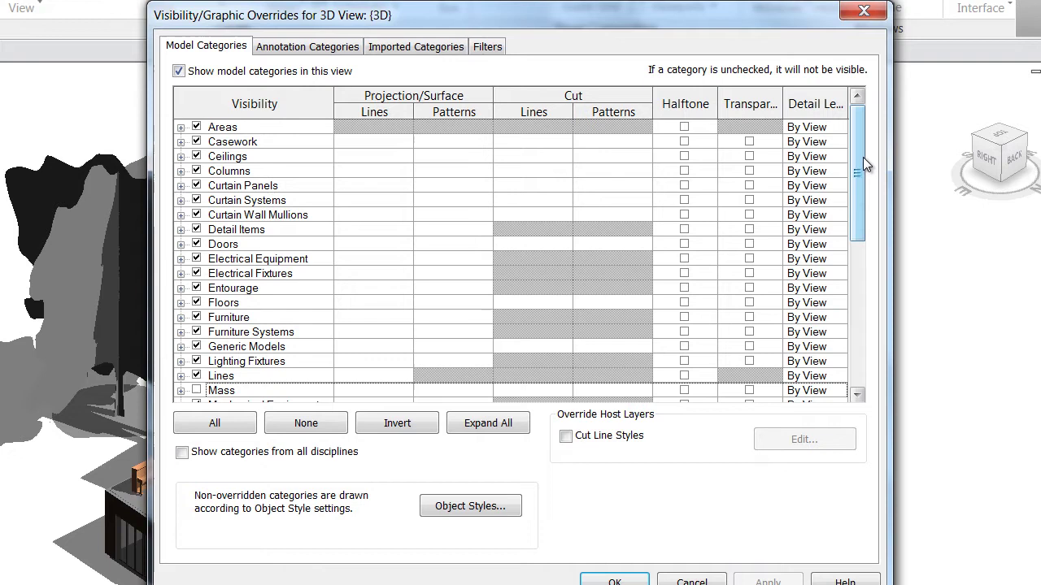
{"action": "mouse_move", "coordinate": [861, 153]}
{"action": "left_mouse_down"}
{"action": "mouse_move", "coordinate": [867, 275]}
{"action": "mouse_move", "coordinate": [863, 153]}
{"action": "left_mouse_up"}
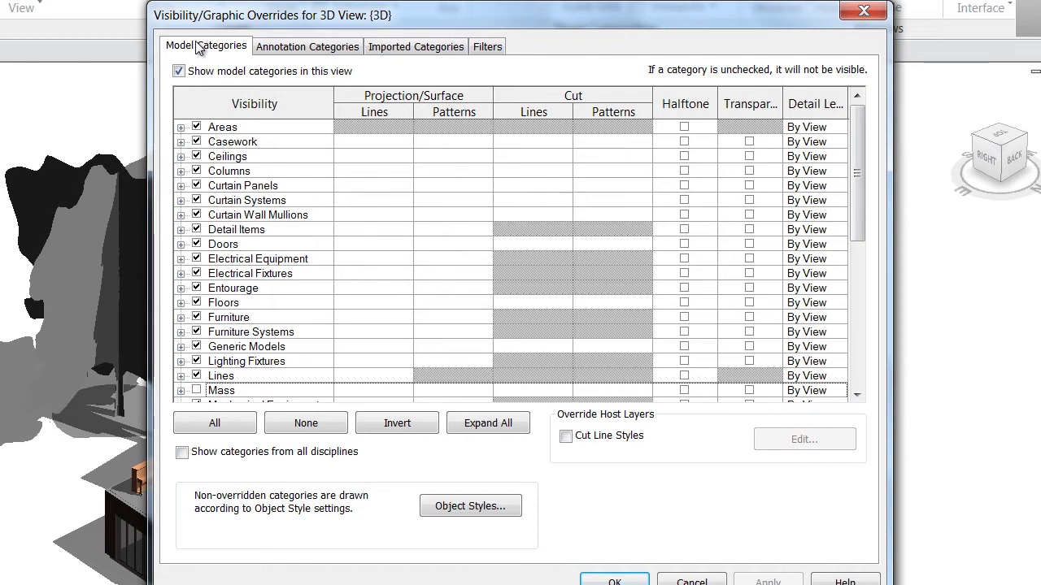
{"action": "left_click_drag", "start_coordinate": [232, 18], "coordinate": [163, 4]}
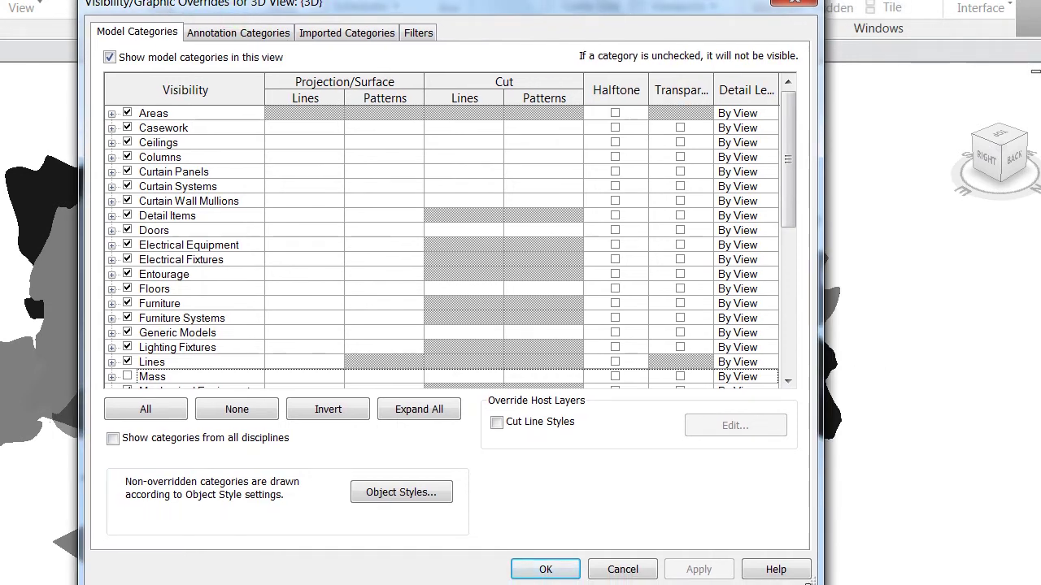
{"action": "left_click_drag", "start_coordinate": [813, 582], "coordinate": [969, 583]}
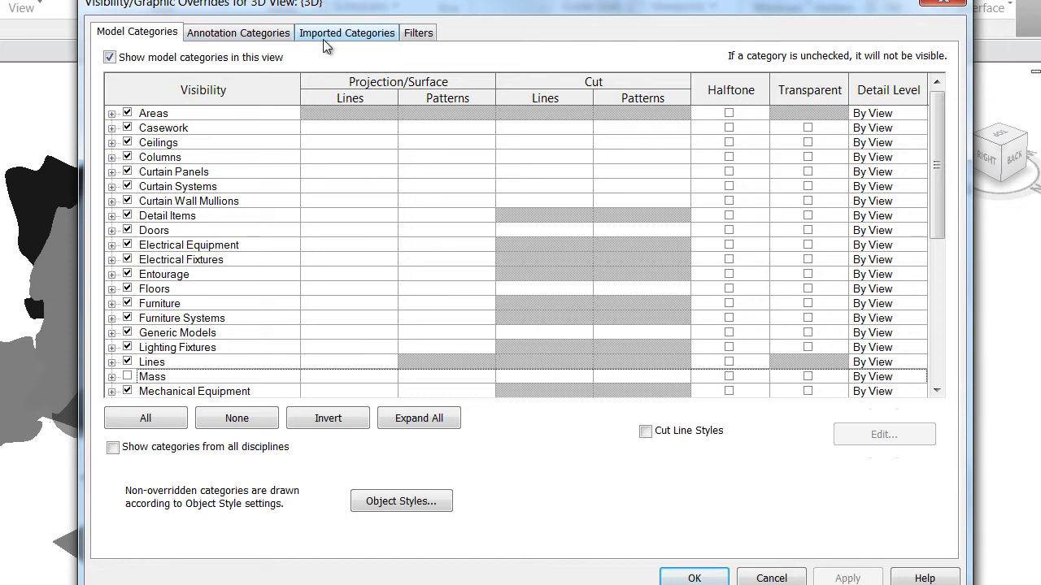
- Examine the list of model categories, including Furniture, Floors, Lines, Ramps and Railings
{"action": "left_click", "coordinate": [134, 36]}
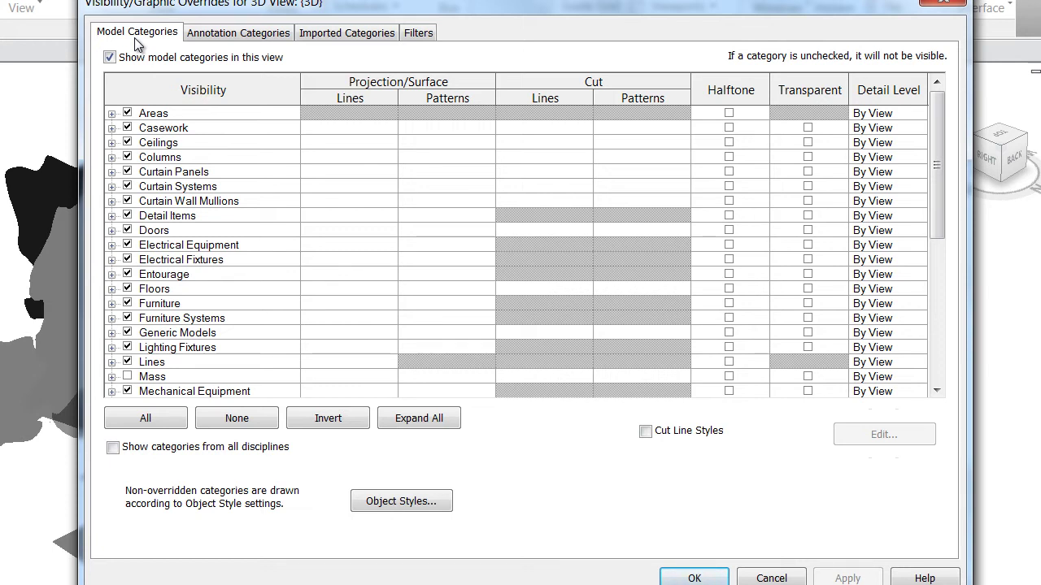
{"action": "left_click", "coordinate": [169, 303]}
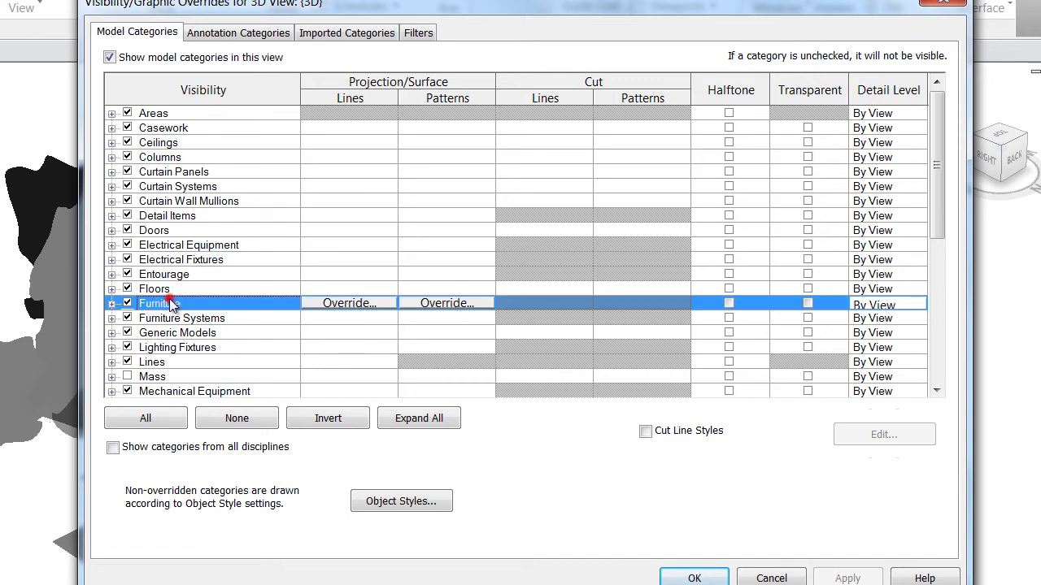
{"action": "left_click", "coordinate": [166, 288]}
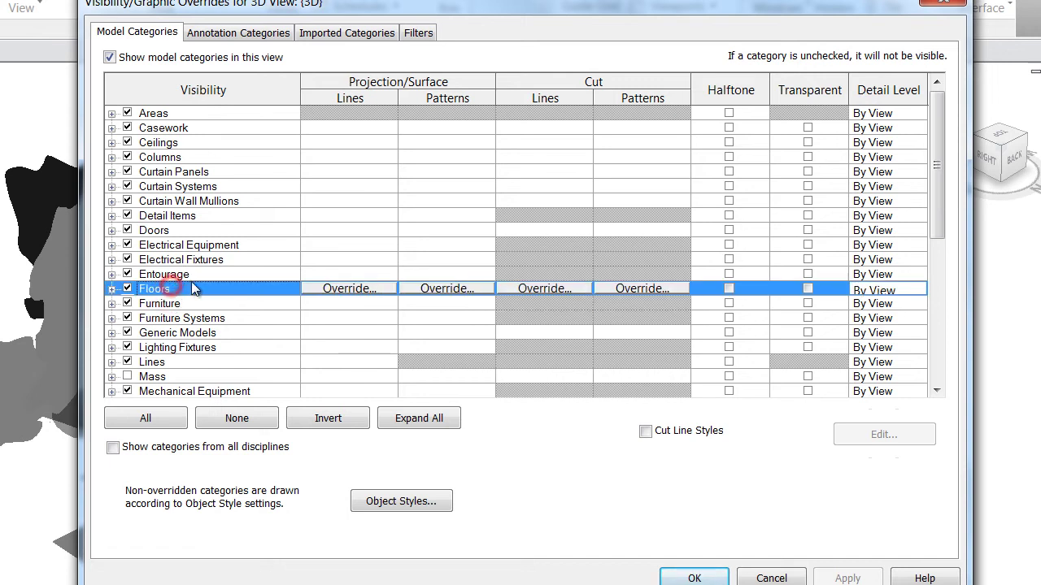
{"action": "left_click", "coordinate": [176, 362]}
{"action": "scroll", "coordinate": [203, 362], "scroll_direction": "down", "scroll_amount": 4}
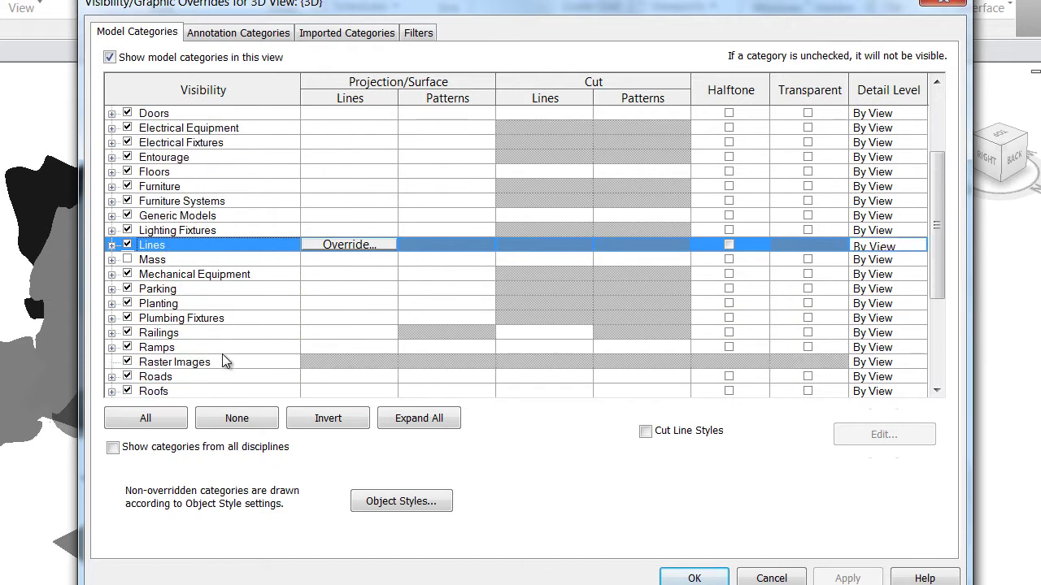
{"action": "scroll", "coordinate": [226, 362], "scroll_direction": "down", "scroll_amount": 2}
{"action": "left_click", "coordinate": [177, 290]}
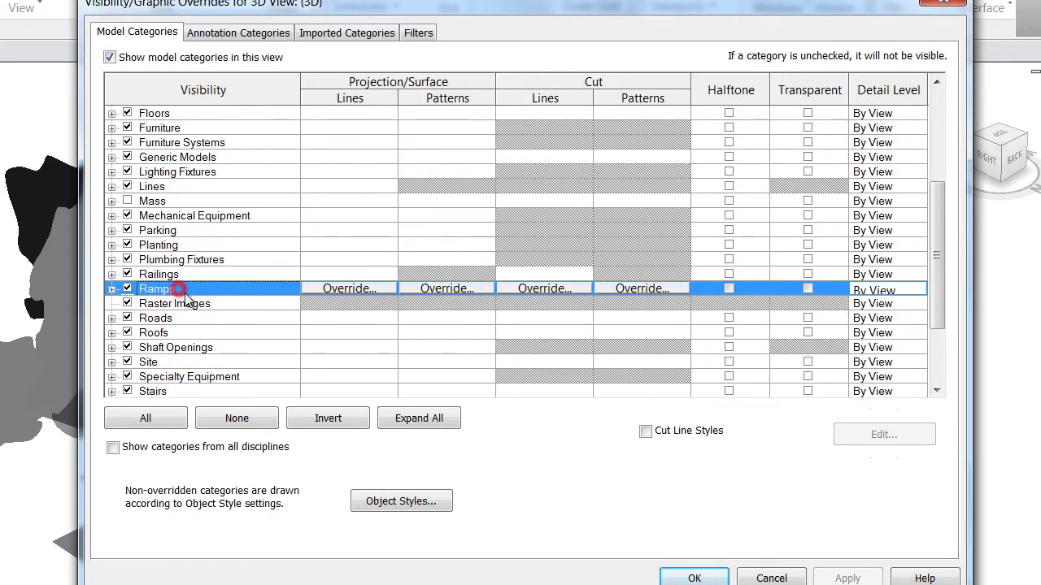
{"action": "left_click", "coordinate": [180, 275]}
{"action": "scroll", "coordinate": [199, 236], "scroll_direction": "up", "scroll_amount": 5}
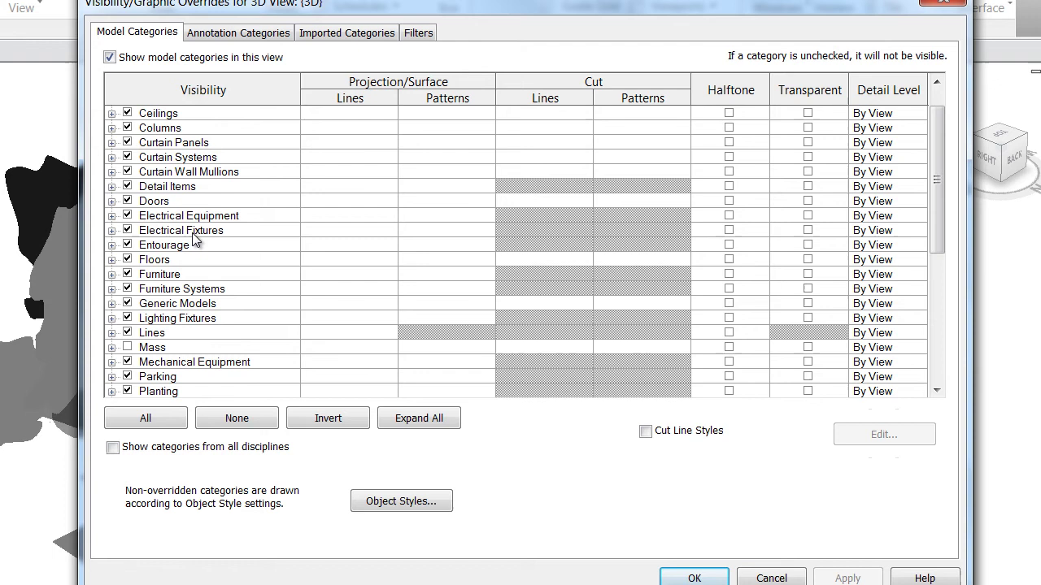
{"action": "scroll", "coordinate": [195, 237], "scroll_direction": "up", "scroll_amount": 1}
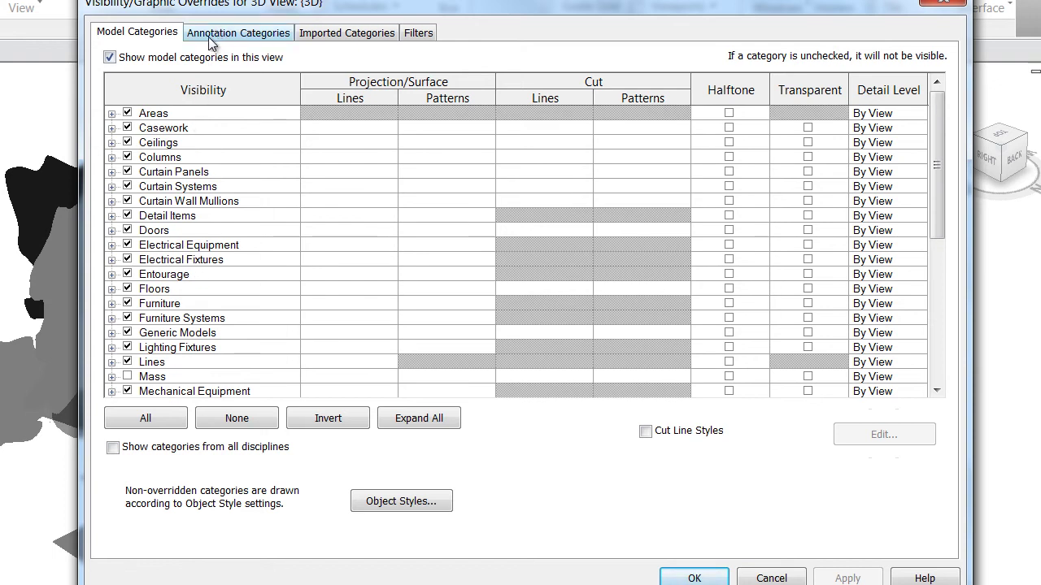
- Review the annotation categories, imported categories and filters of the view, ending on the model categories
{"action": "left_click", "coordinate": [237, 38]}
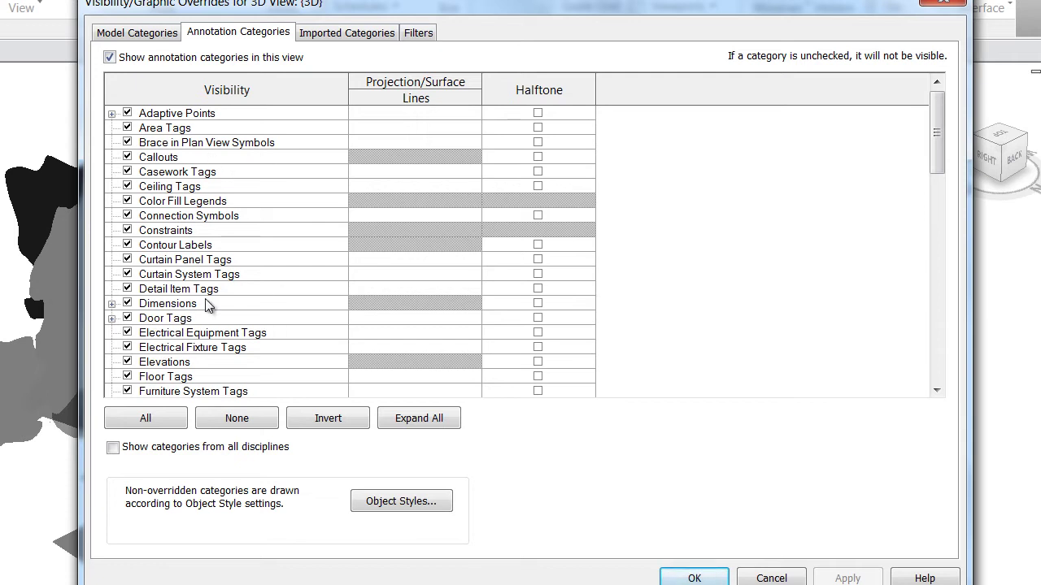
{"action": "left_click", "coordinate": [155, 33]}
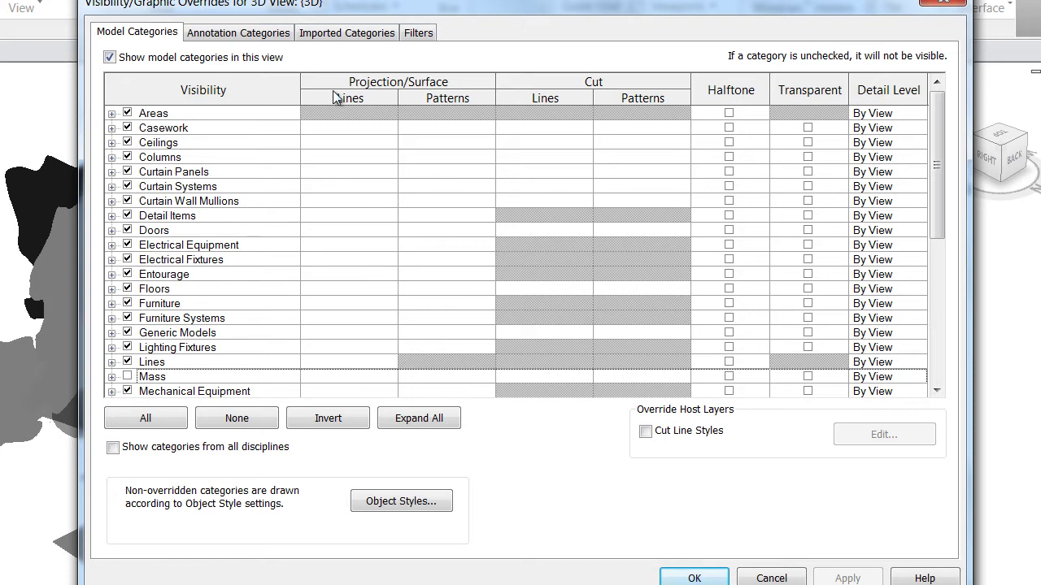
{"action": "left_click", "coordinate": [321, 34]}
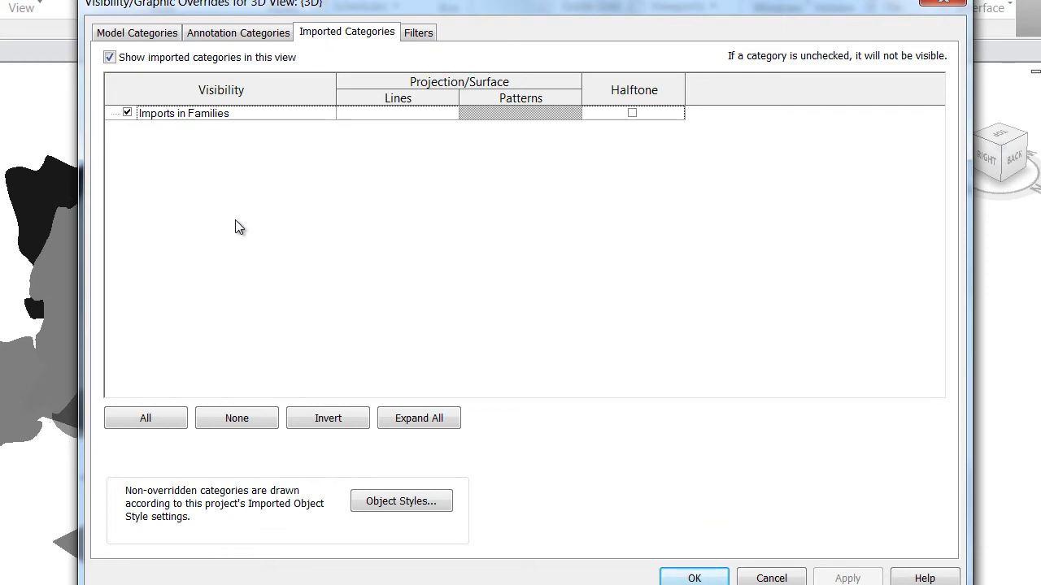
{"action": "left_click", "coordinate": [439, 33]}
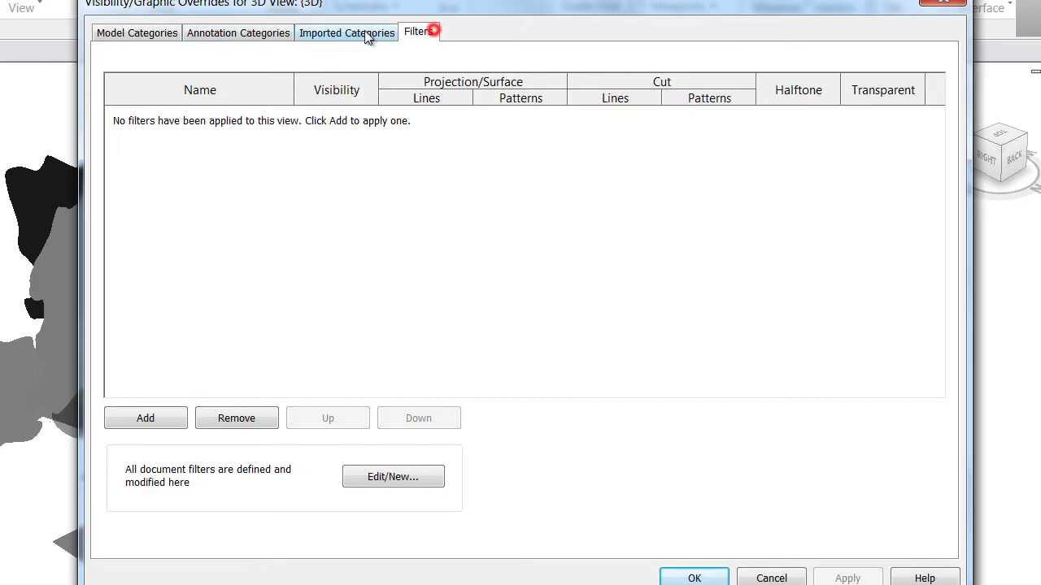
{"action": "left_click", "coordinate": [154, 33]}
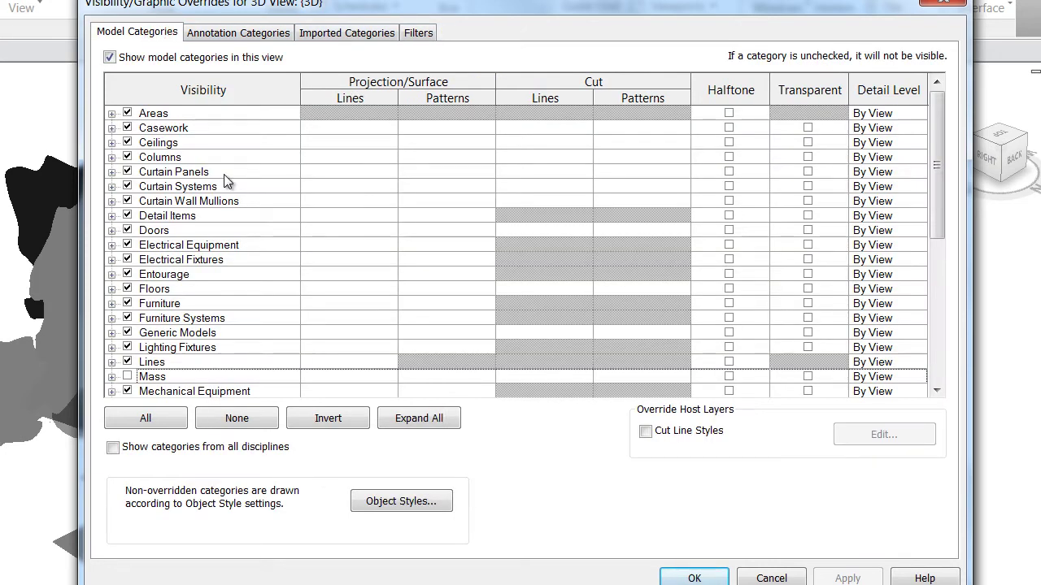
- Reposition the overrides dialog and select the Columns model category
{"action": "left_click_drag", "start_coordinate": [198, 4], "coordinate": [665, 288]}
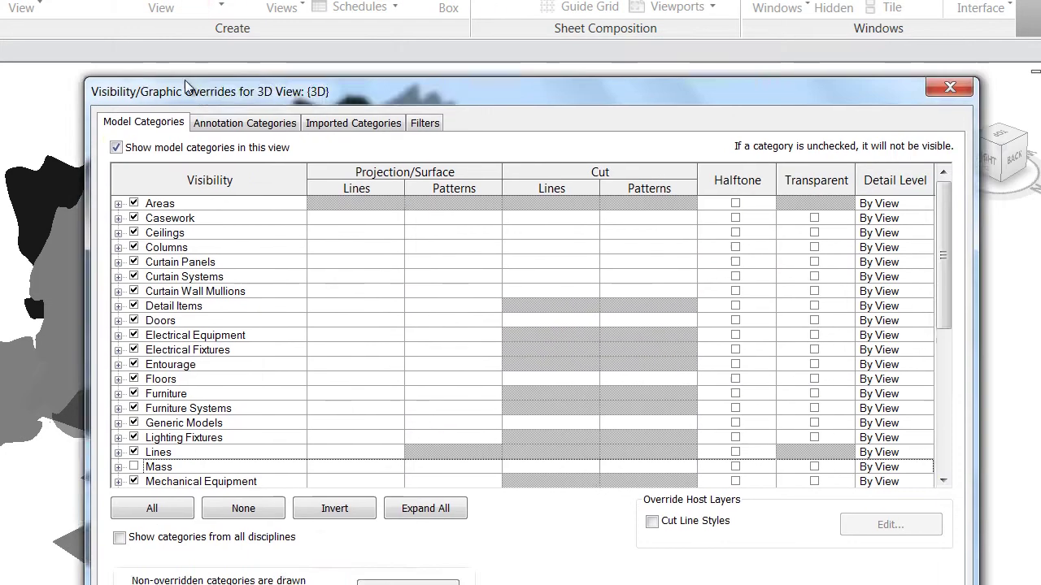
{"action": "left_click_drag", "start_coordinate": [196, 88], "coordinate": [744, 236]}
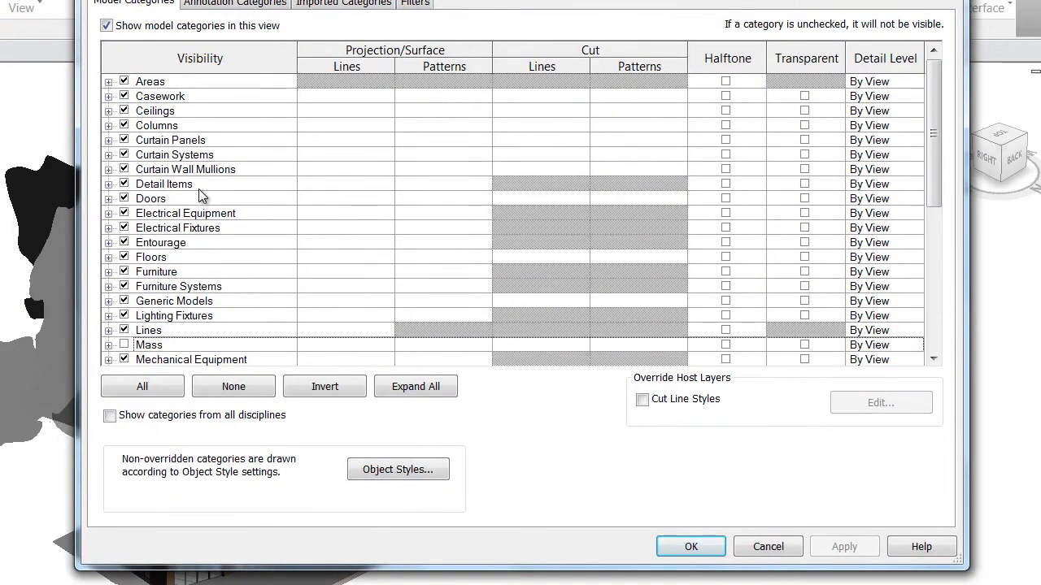
{"action": "left_click", "coordinate": [198, 126]}
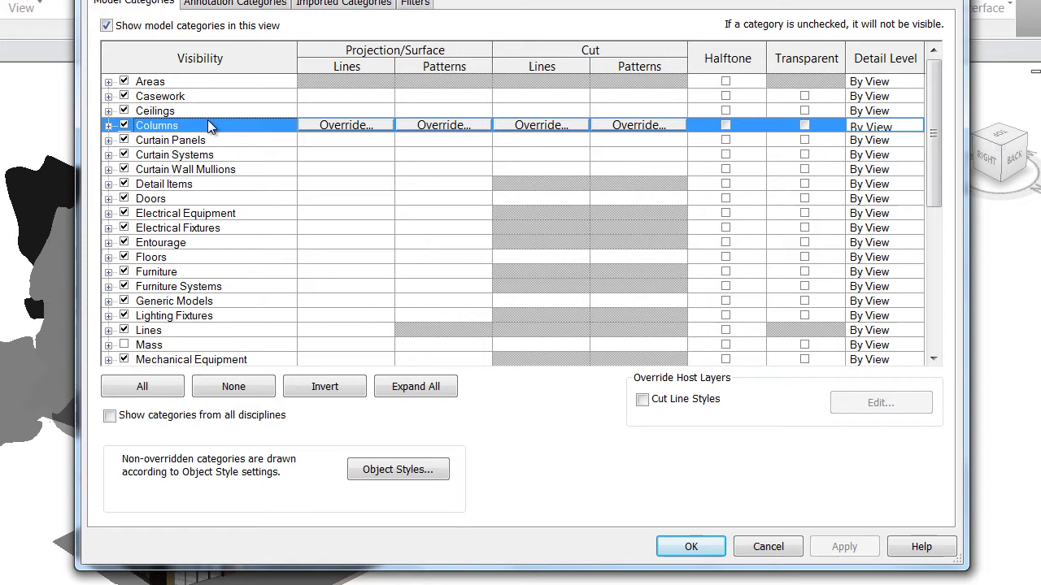
- Turn off the Roofs model category in the {3D} view, apply the change and close the overrides
{"action": "key", "text": "r"}
{"action": "scroll", "coordinate": [197, 258], "scroll_direction": "down", "scroll_amount": 3}
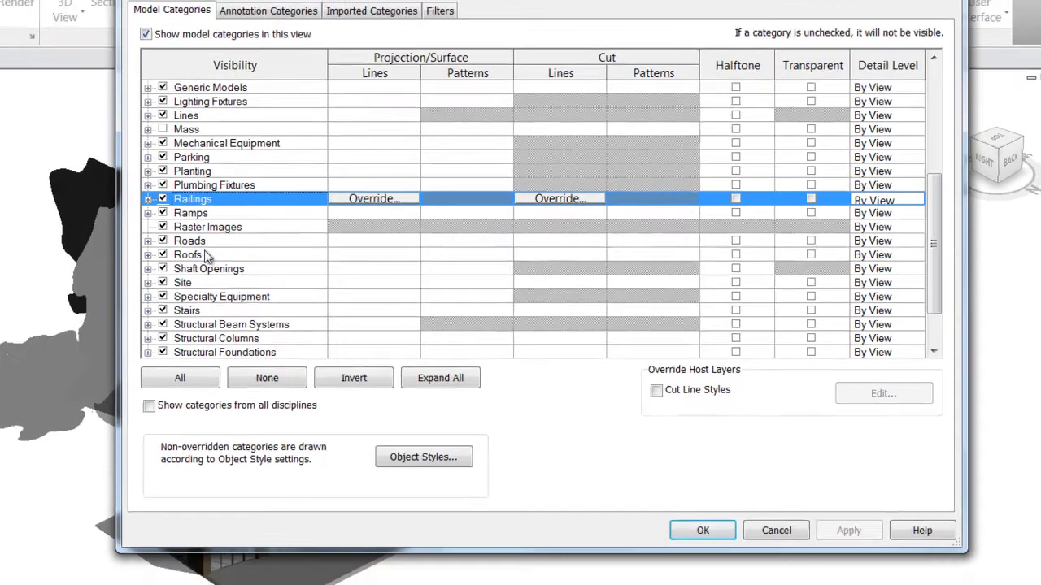
{"action": "left_click", "coordinate": [204, 254]}
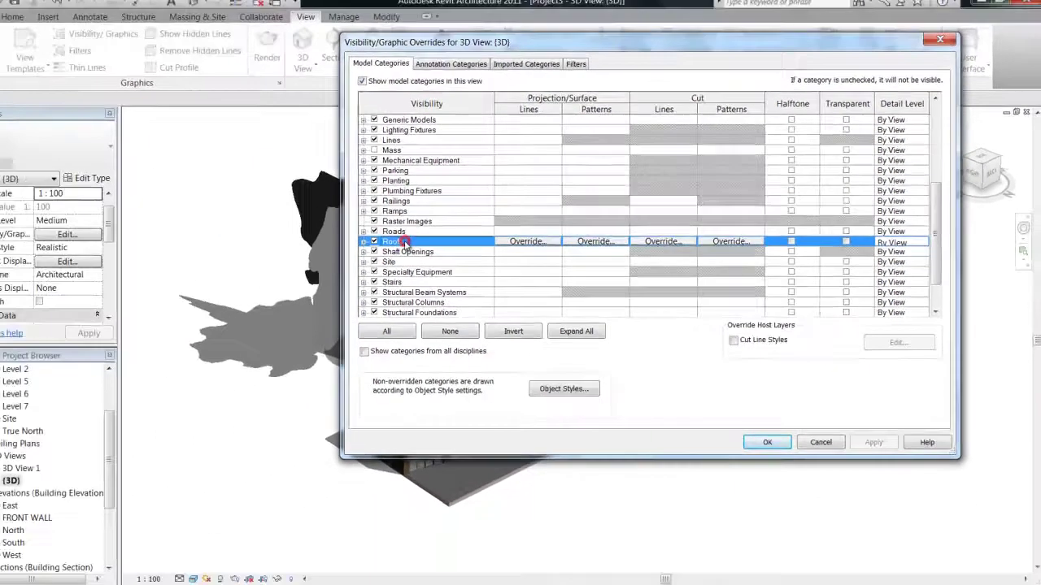
{"action": "left_click", "coordinate": [163, 254]}
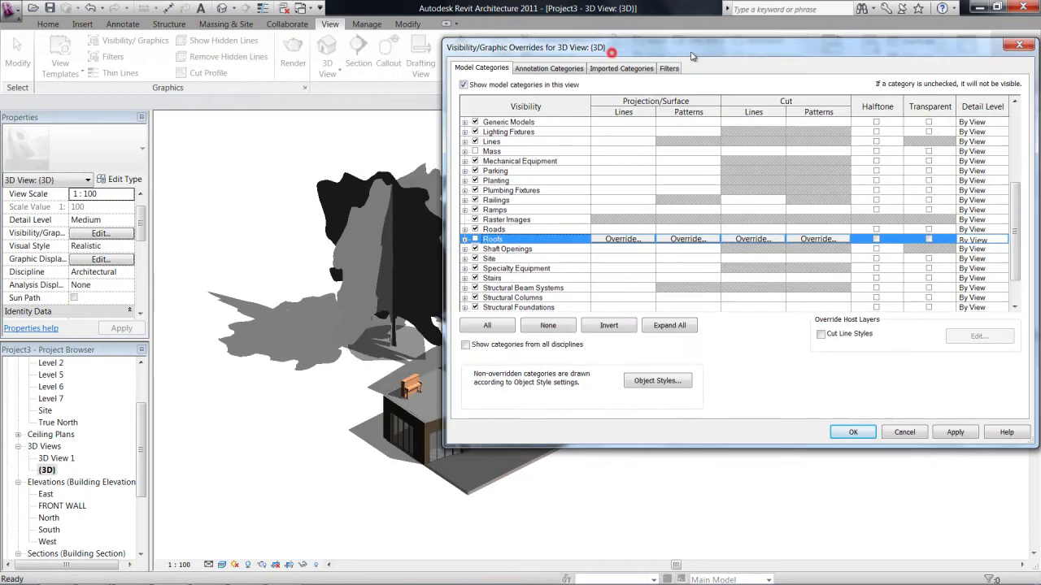
{"action": "left_click", "coordinate": [956, 432]}
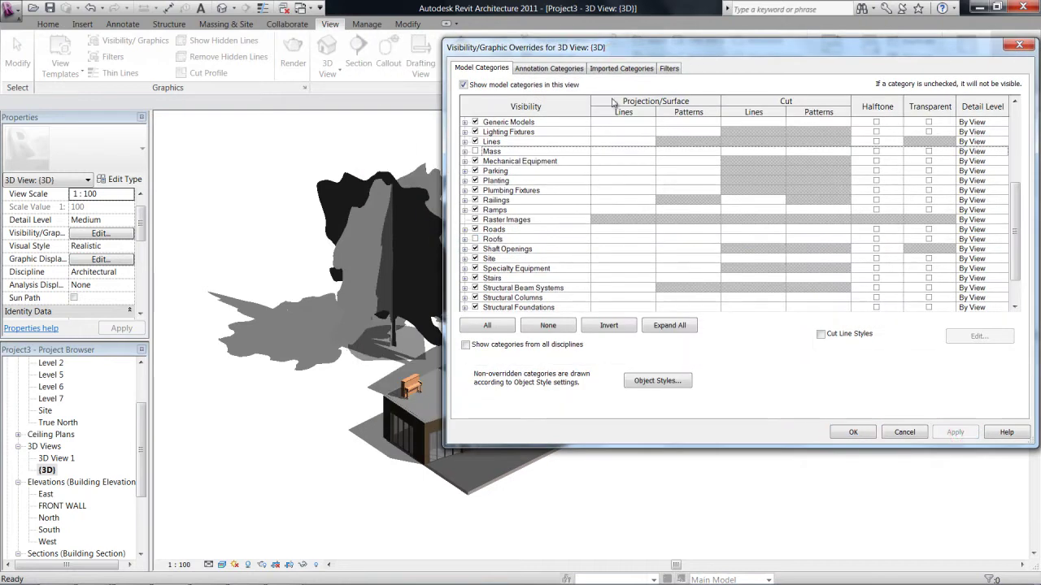
{"action": "left_click_drag", "start_coordinate": [572, 51], "coordinate": [211, 99]}
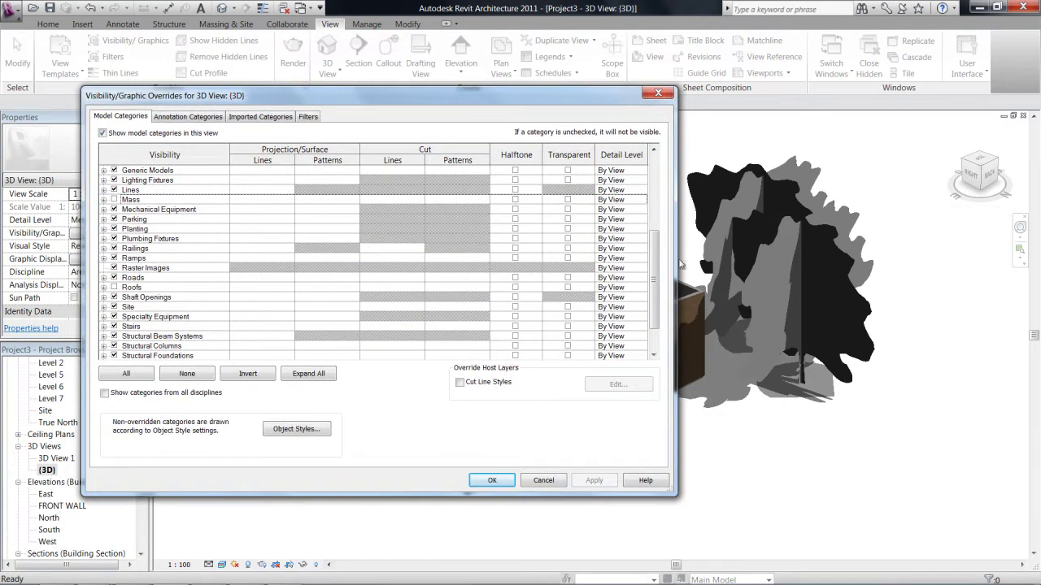
{"action": "left_click", "coordinate": [511, 485]}
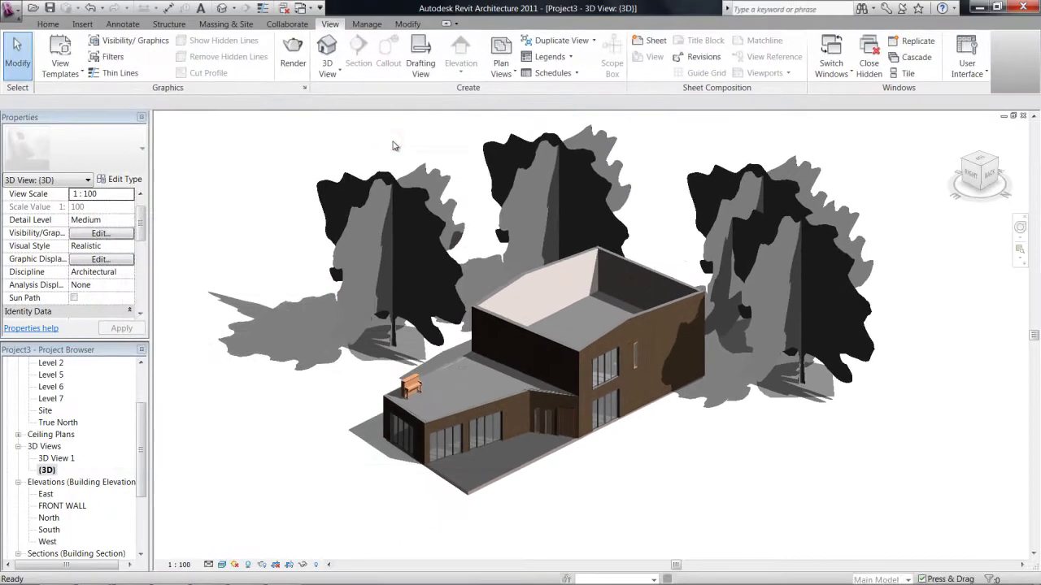
- Reopen the {3D} view's Visibility/Graphic Overrides, turn off the Planting model category and confirm the change
{"action": "key", "text": "v"}
{"action": "key", "text": "v"}
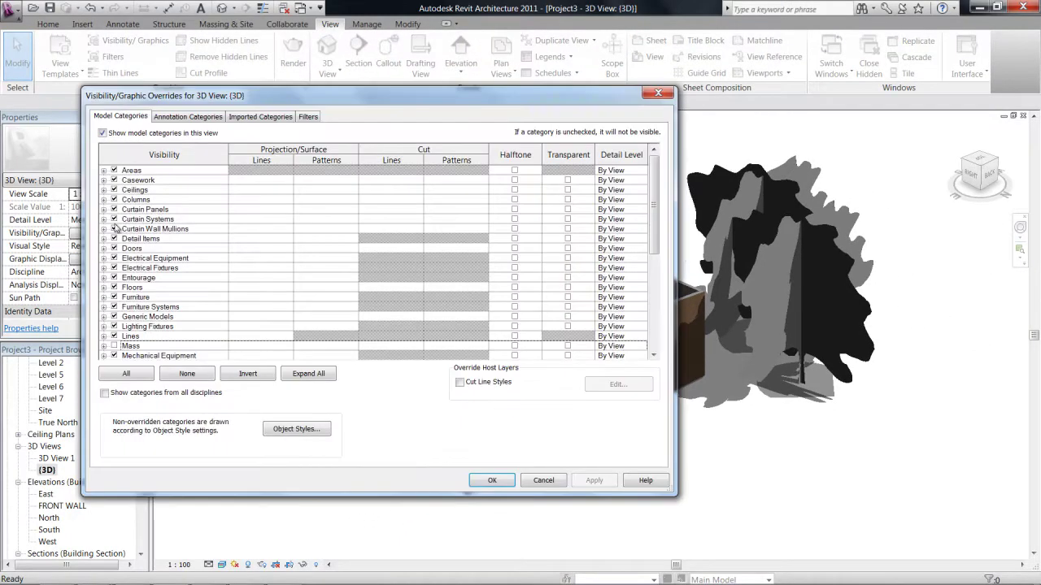
{"action": "left_click", "coordinate": [146, 210]}
{"action": "key", "text": "p"}
{"action": "scroll", "coordinate": [150, 265], "scroll_direction": "down", "scroll_amount": 2}
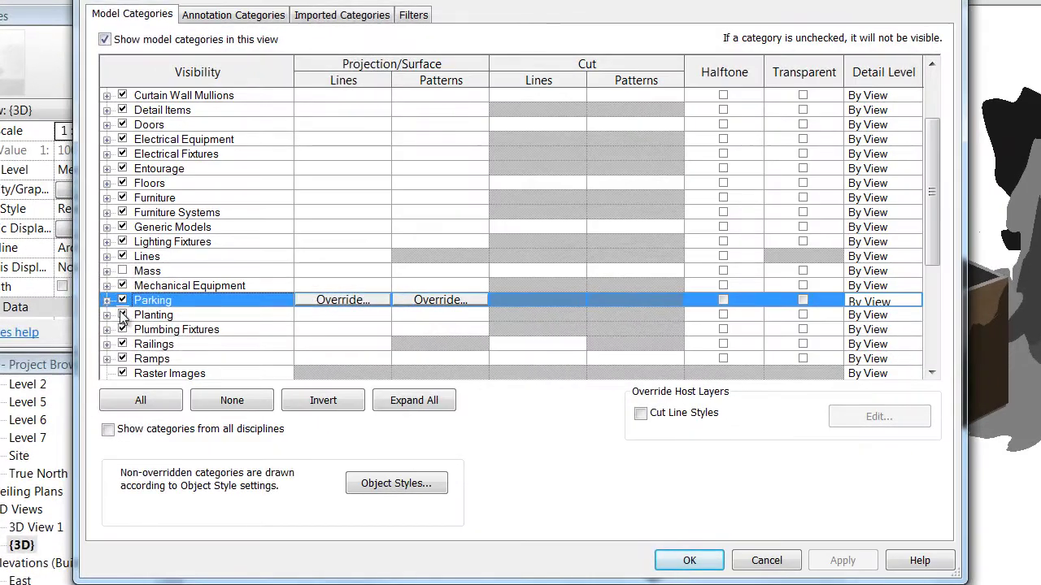
{"action": "left_click", "coordinate": [122, 315]}
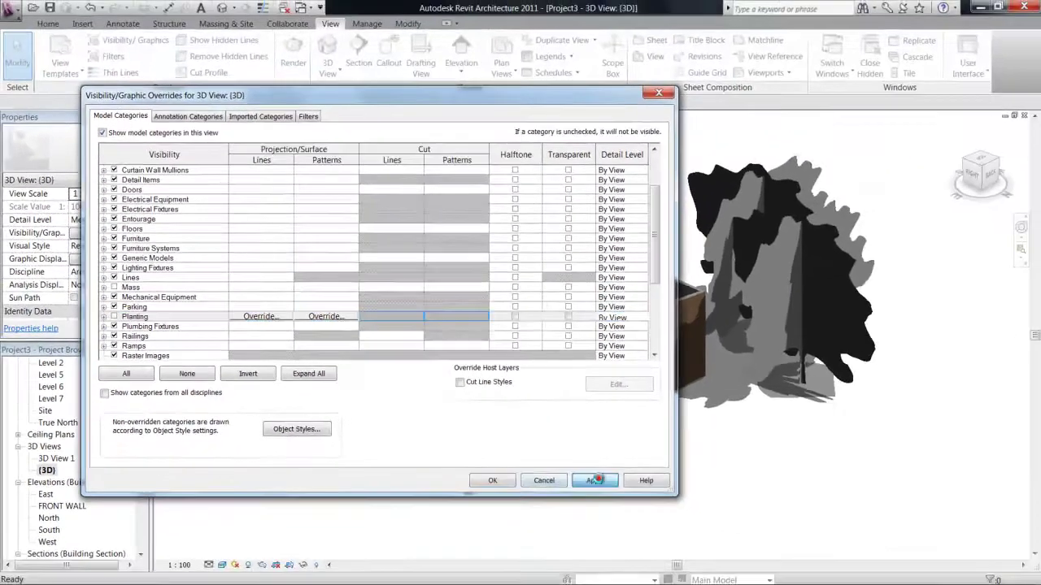
{"action": "left_click", "coordinate": [717, 520]}
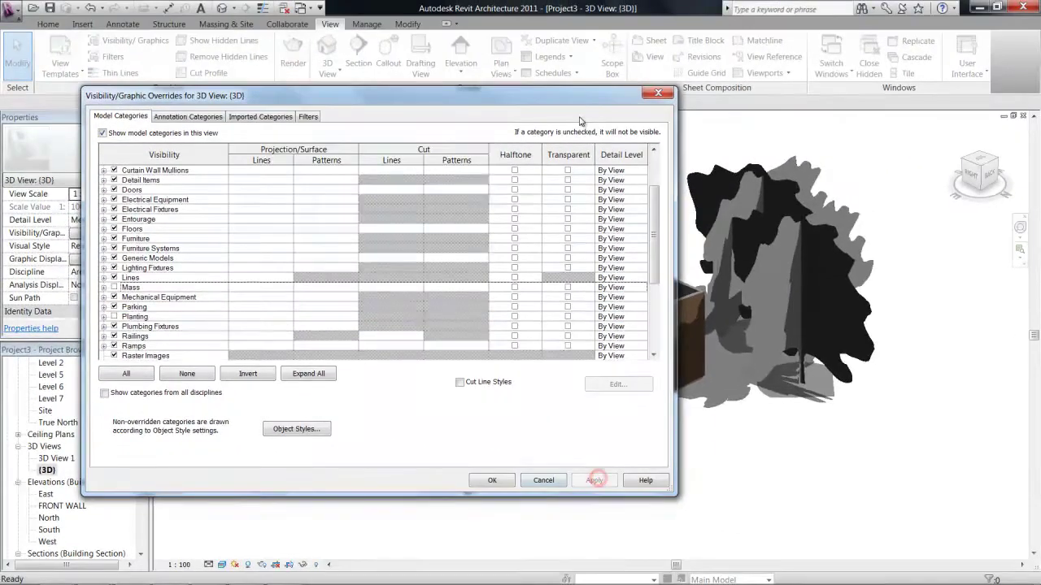
{"action": "left_click_drag", "start_coordinate": [588, 100], "coordinate": [692, 76]}
{"action": "left_click_drag", "start_coordinate": [481, 76], "coordinate": [671, 63]}
{"action": "left_click", "coordinate": [785, 442]}
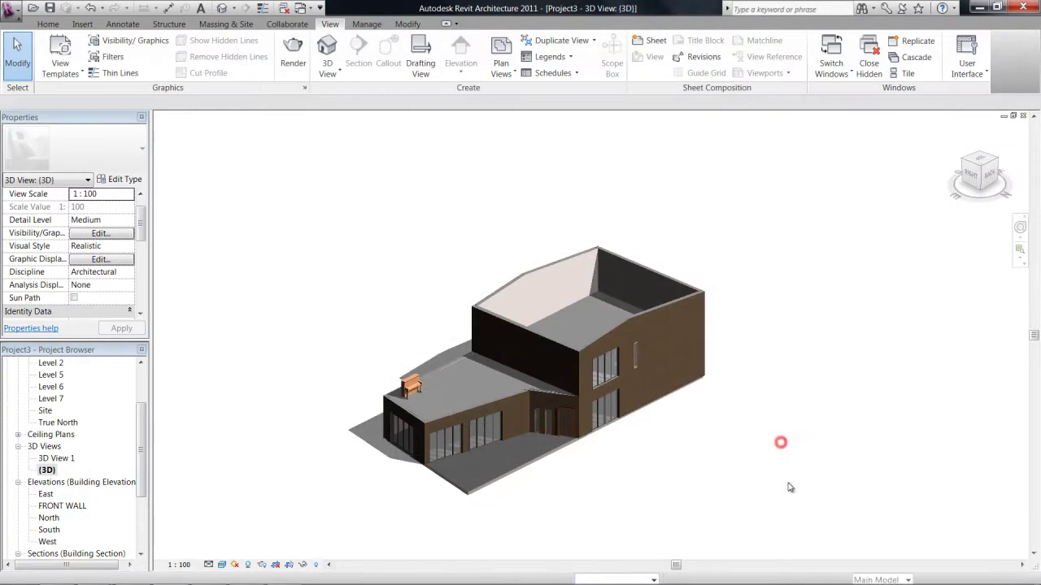
- Duplicate the {3D} view with detailing
{"action": "middle_click_drag", "start_coordinate": [728, 378], "coordinate": [687, 373], "text": "shift"}
{"action": "middle_click_drag", "start_coordinate": [288, 341], "coordinate": [622, 353], "text": "shift"}
{"action": "middle_click_drag", "start_coordinate": [348, 377], "coordinate": [349, 378], "text": "shift"}
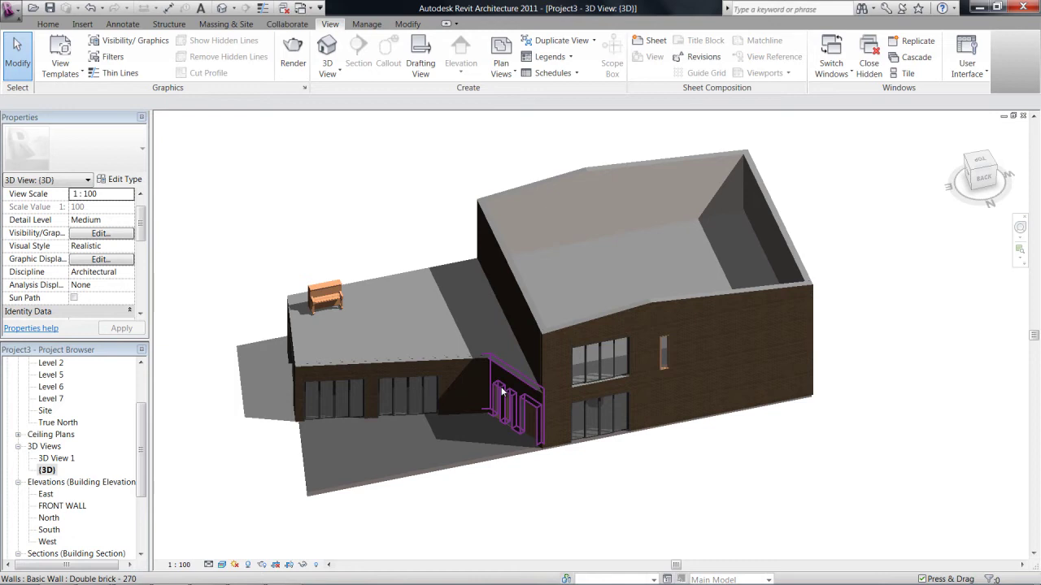
{"action": "right_click", "coordinate": [56, 471]}
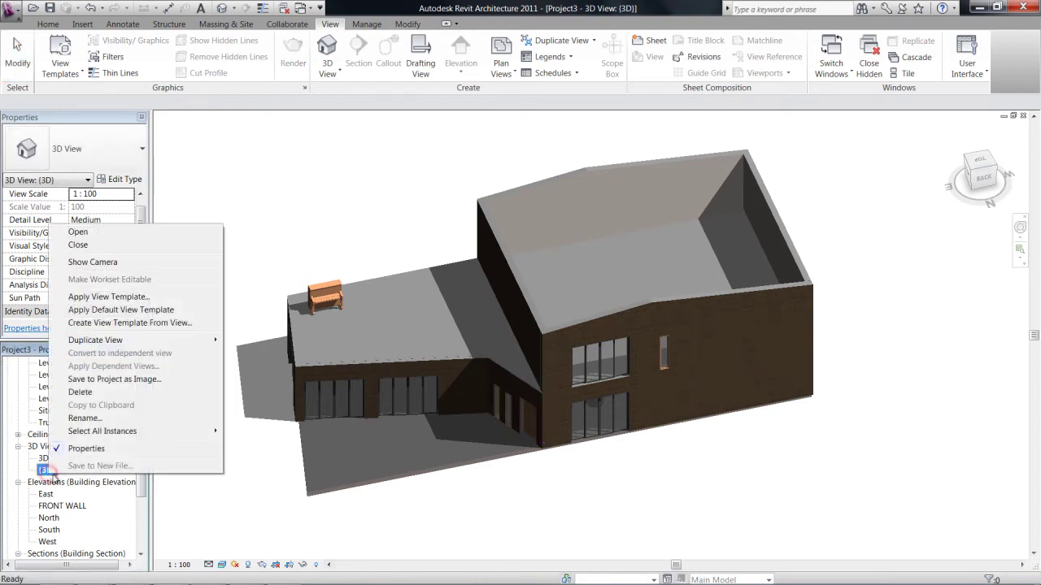
{"action": "mouse_move", "coordinate": [163, 340]}
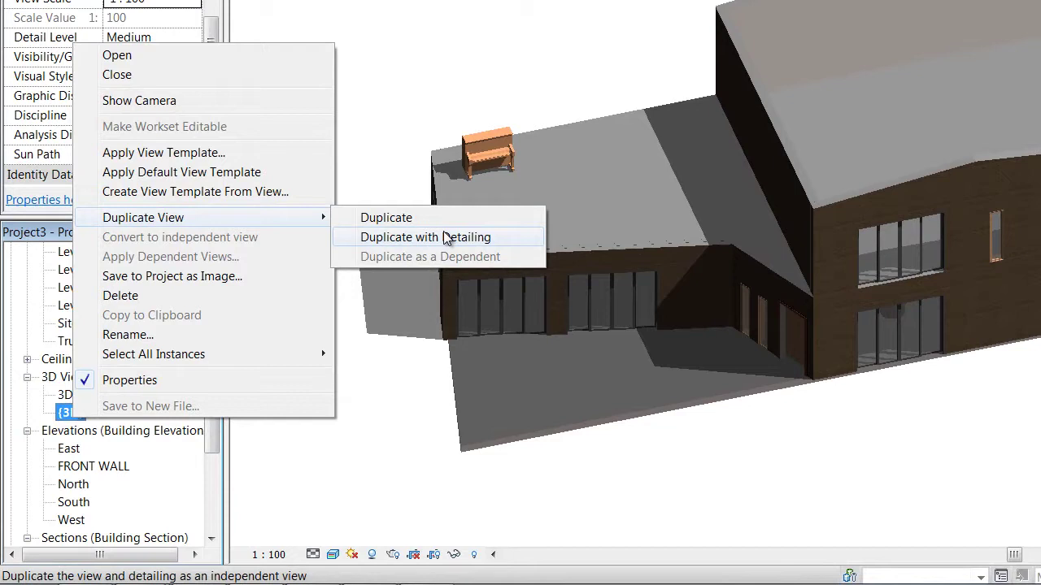
{"action": "left_click", "coordinate": [303, 353]}
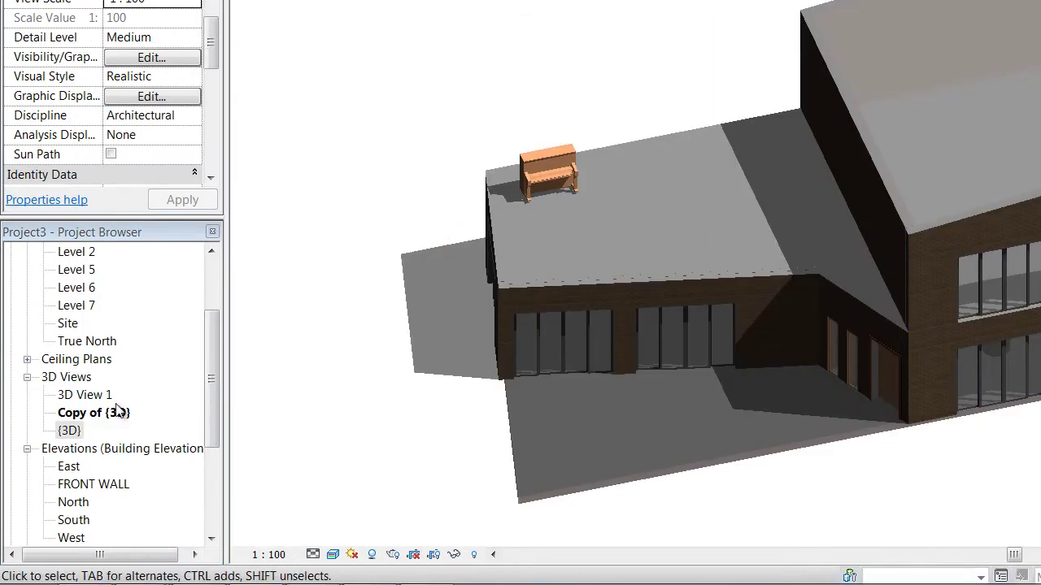
- Compare 3D View 1, Copy of {3D} and {3D} by opening them in turn, ending on Copy of {3D}
{"action": "double_click", "coordinate": [92, 395]}
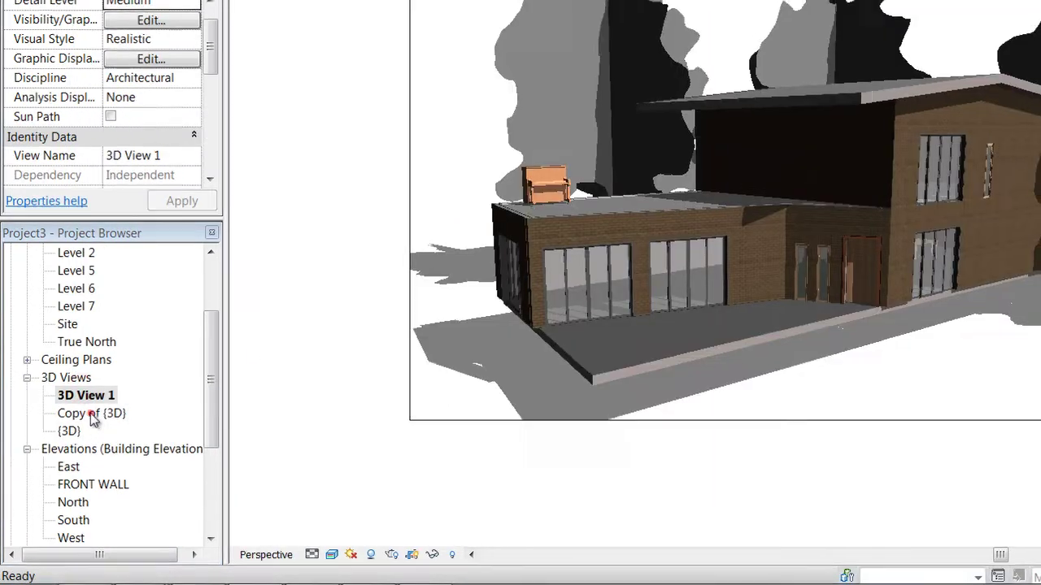
{"action": "double_click", "coordinate": [91, 414]}
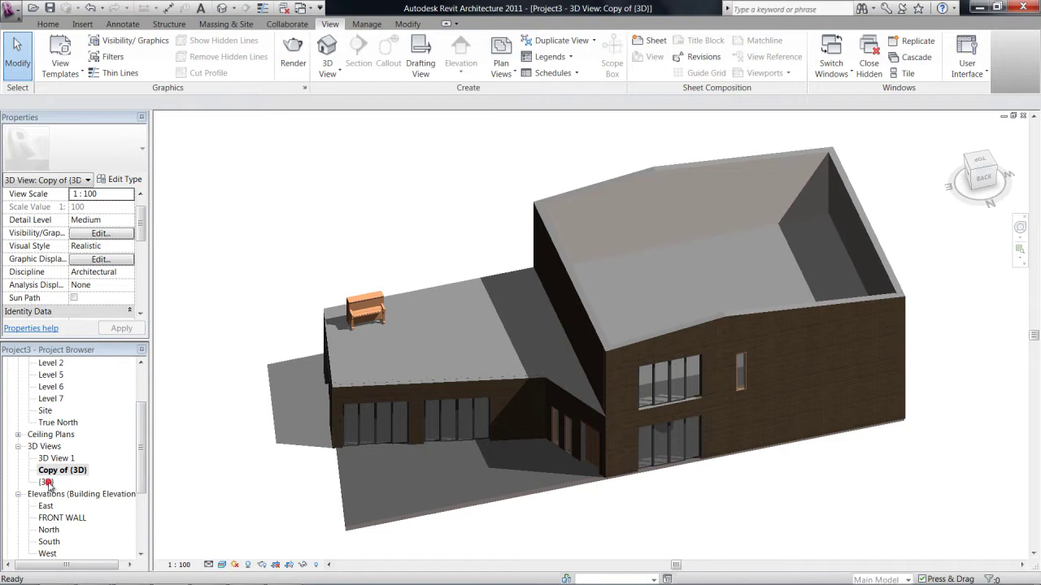
{"action": "double_click", "coordinate": [46, 483]}
{"action": "double_click", "coordinate": [57, 471]}
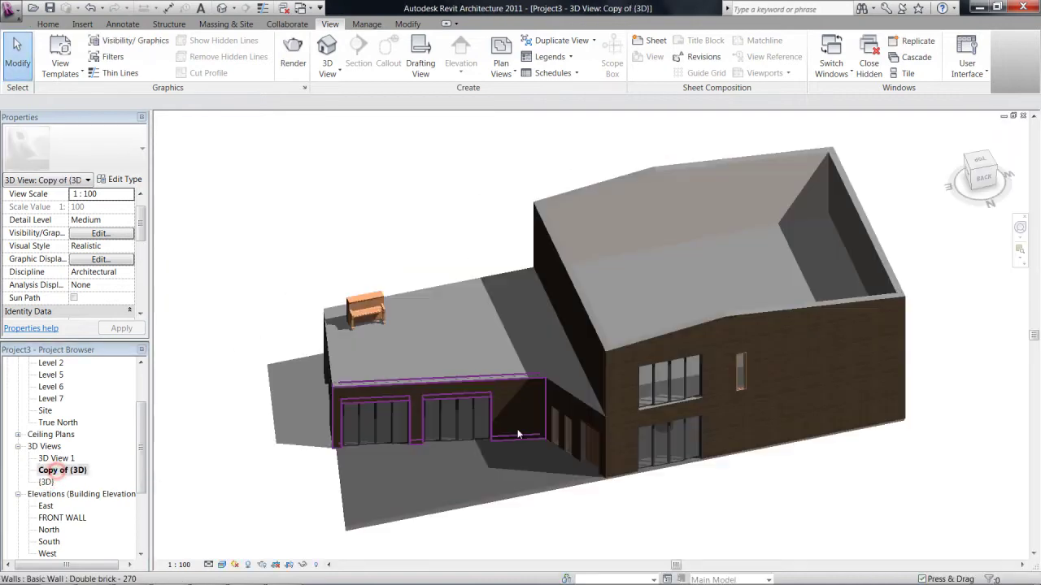
- In the Visibility/Graphic Overrides of Copy of {3D}, turn the Planting and Roofs categories back on and confirm
{"action": "scroll", "coordinate": [512, 427], "scroll_direction": "down", "scroll_amount": 2}
{"action": "middle_click_drag", "start_coordinate": [504, 420], "coordinate": [647, 442], "text": "shift"}
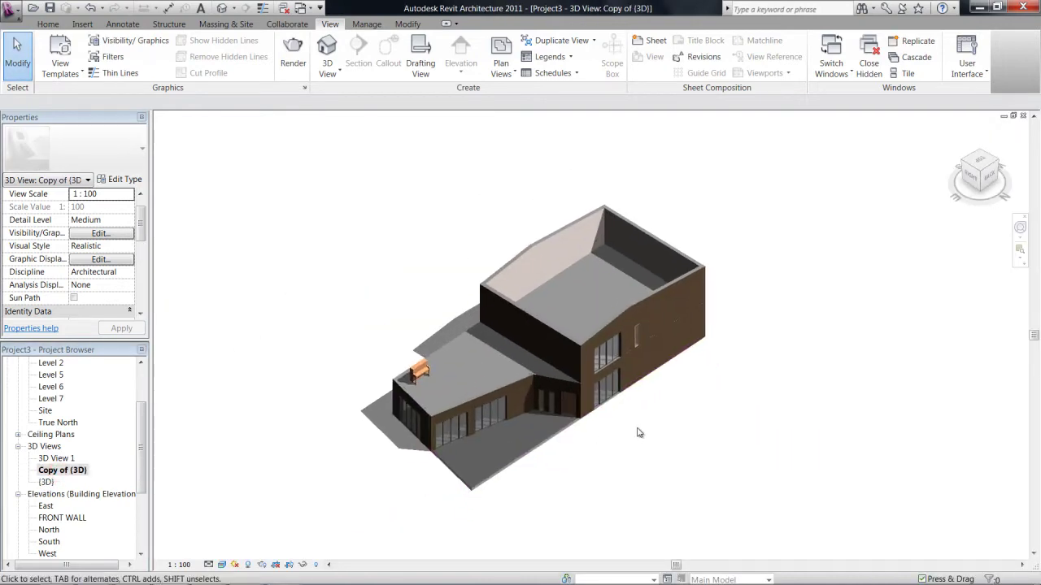
{"action": "key", "text": "v"}
{"action": "key", "text": "g"}
{"action": "left_click", "coordinate": [389, 166]}
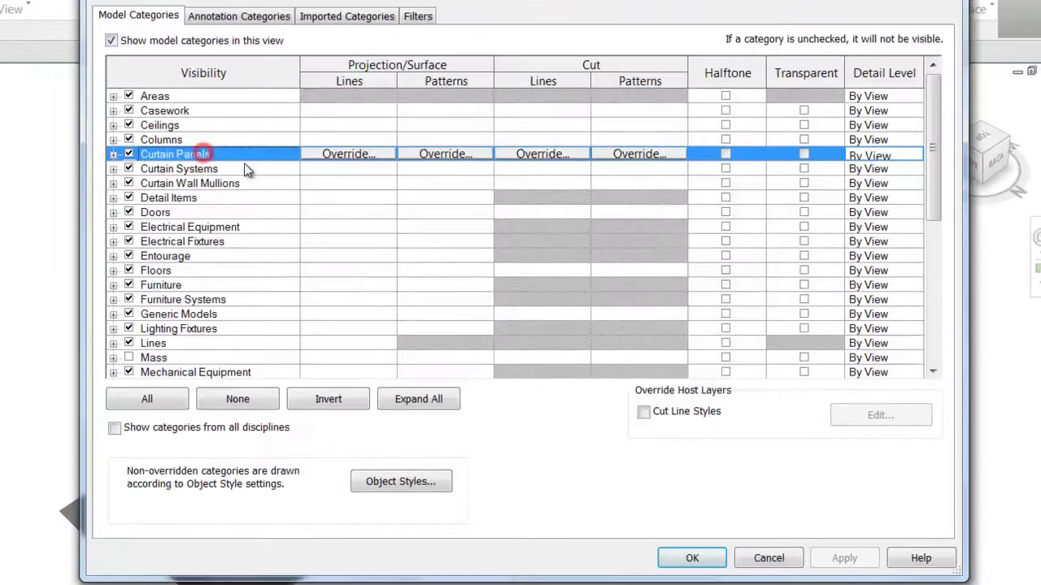
{"action": "scroll", "coordinate": [427, 203], "scroll_direction": "down", "scroll_amount": 2}
{"action": "left_click", "coordinate": [331, 266]}
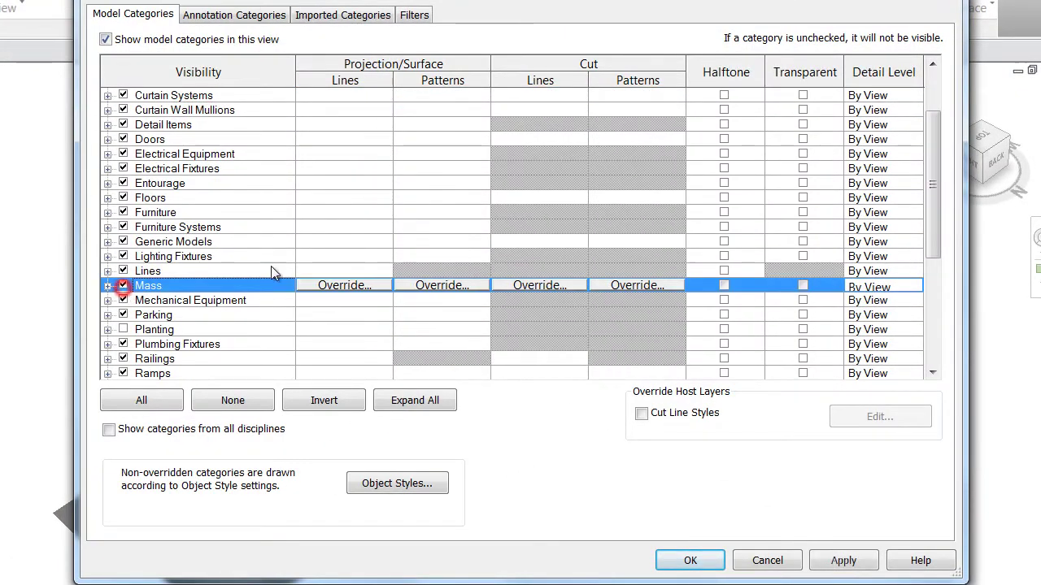
{"action": "scroll", "coordinate": [186, 251], "scroll_direction": "down", "scroll_amount": 2}
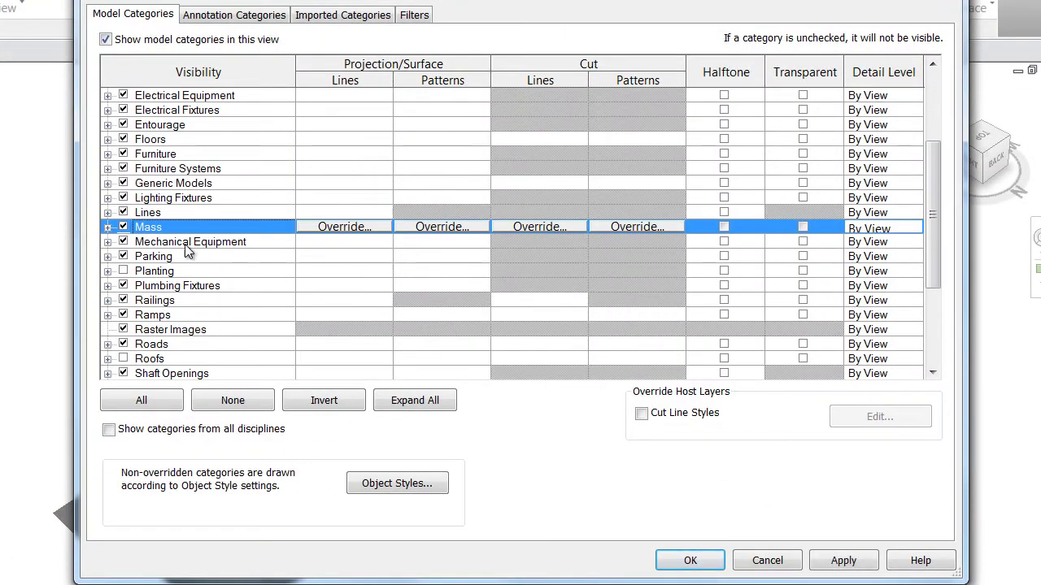
{"action": "left_click", "coordinate": [123, 271]}
{"action": "scroll", "coordinate": [137, 308], "scroll_direction": "down", "scroll_amount": 2}
{"action": "left_click", "coordinate": [123, 300]}
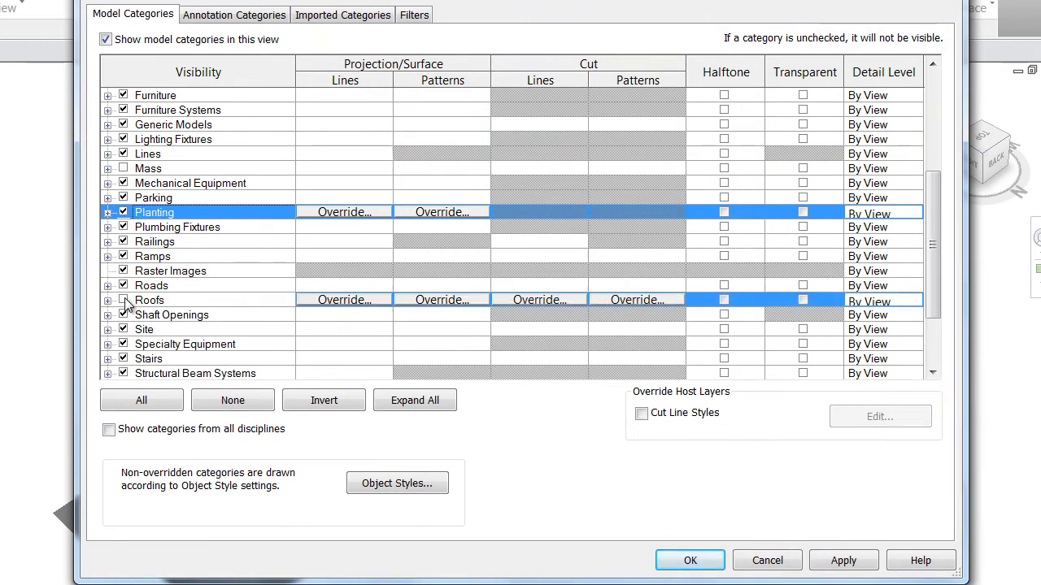
{"action": "left_click", "coordinate": [690, 560]}
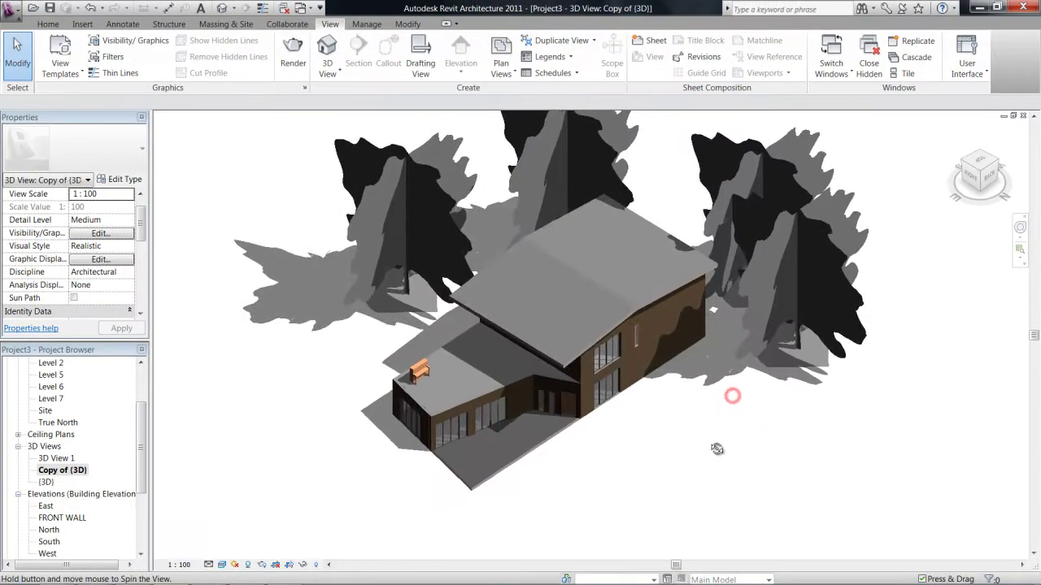
- Compare the building, roof and trees in the {3D} view with those in Copy of {3D}
{"action": "middle_click_drag", "start_coordinate": [717, 449], "coordinate": [545, 242], "text": "shift"}
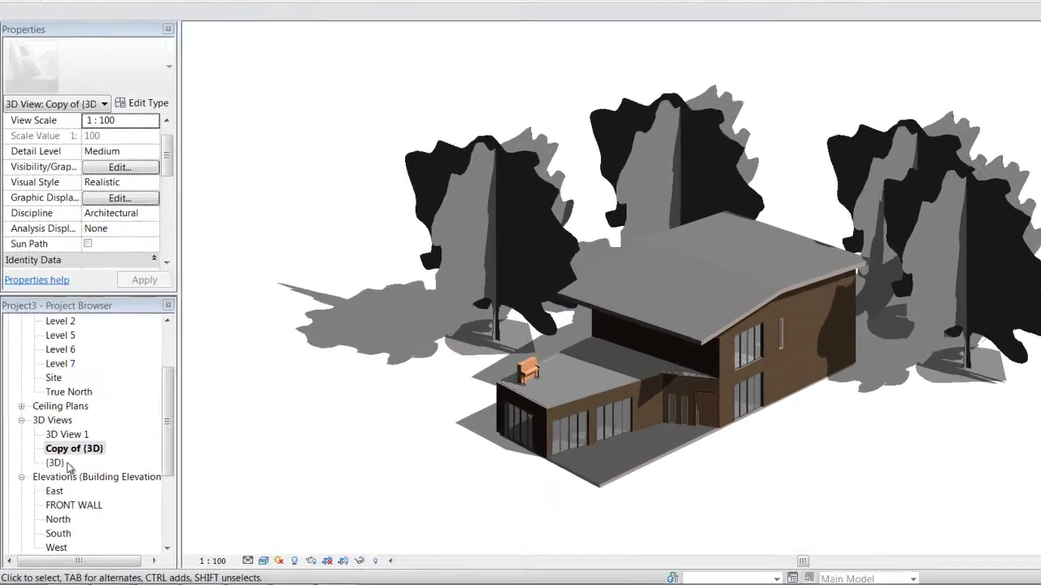
{"action": "double_click", "coordinate": [47, 482]}
{"action": "middle_click_drag", "start_coordinate": [489, 413], "coordinate": [536, 403], "text": "shift"}
{"action": "middle_click_drag", "start_coordinate": [721, 419], "coordinate": [680, 410]}
{"action": "scroll", "coordinate": [723, 434], "scroll_direction": "down", "scroll_amount": 2}
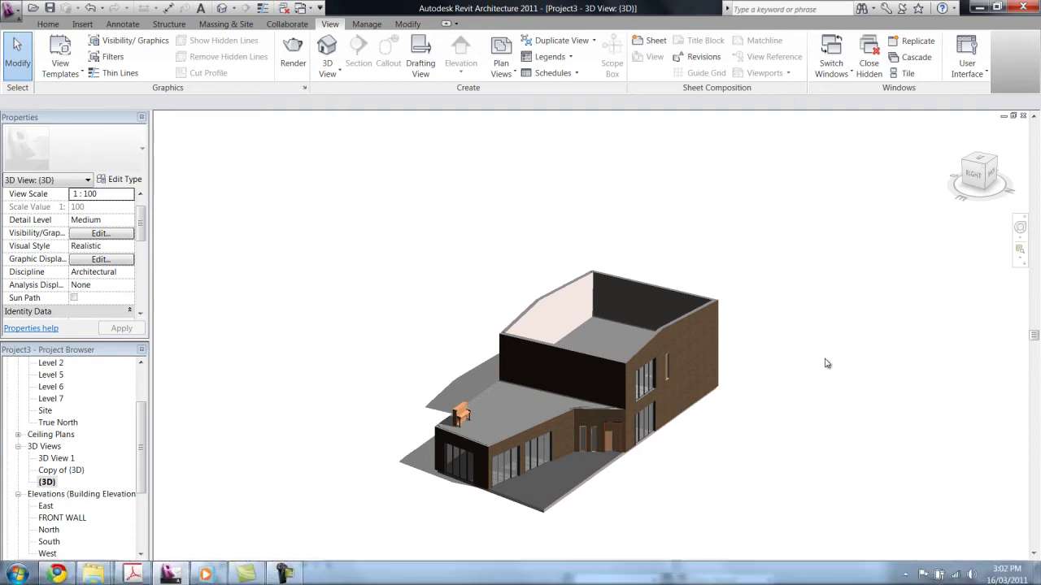
{"action": "middle_click_drag", "start_coordinate": [609, 439], "coordinate": [593, 364]}
{"action": "scroll", "coordinate": [593, 365], "scroll_direction": "up", "scroll_amount": 2}
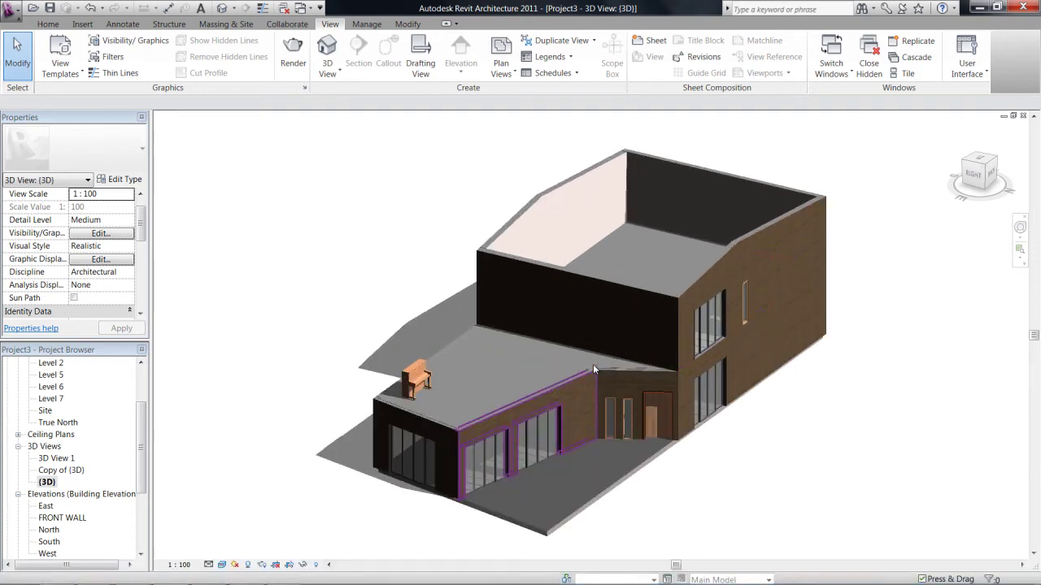
{"action": "double_click", "coordinate": [58, 471]}
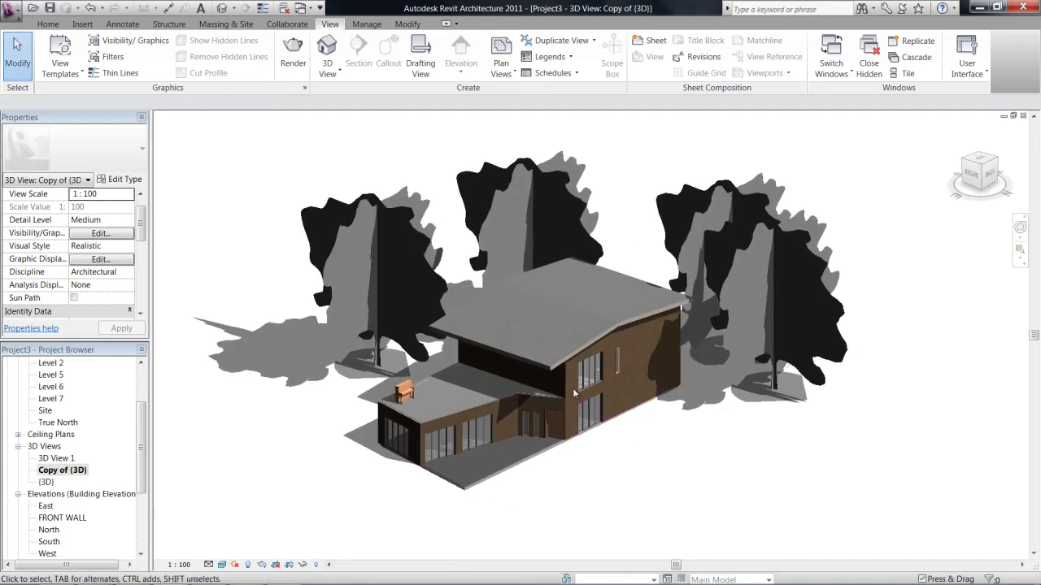
{"action": "scroll", "coordinate": [634, 327], "scroll_direction": "up", "scroll_amount": 2}
{"action": "middle_click_drag", "start_coordinate": [474, 366], "coordinate": [549, 356]}
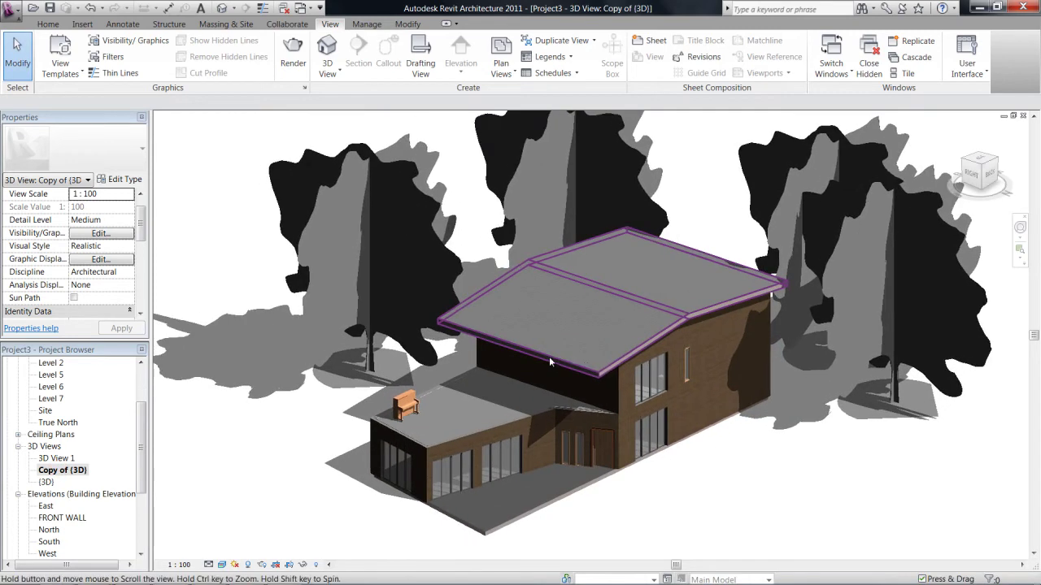
{"action": "scroll", "coordinate": [548, 356], "scroll_direction": "down", "scroll_amount": 1}
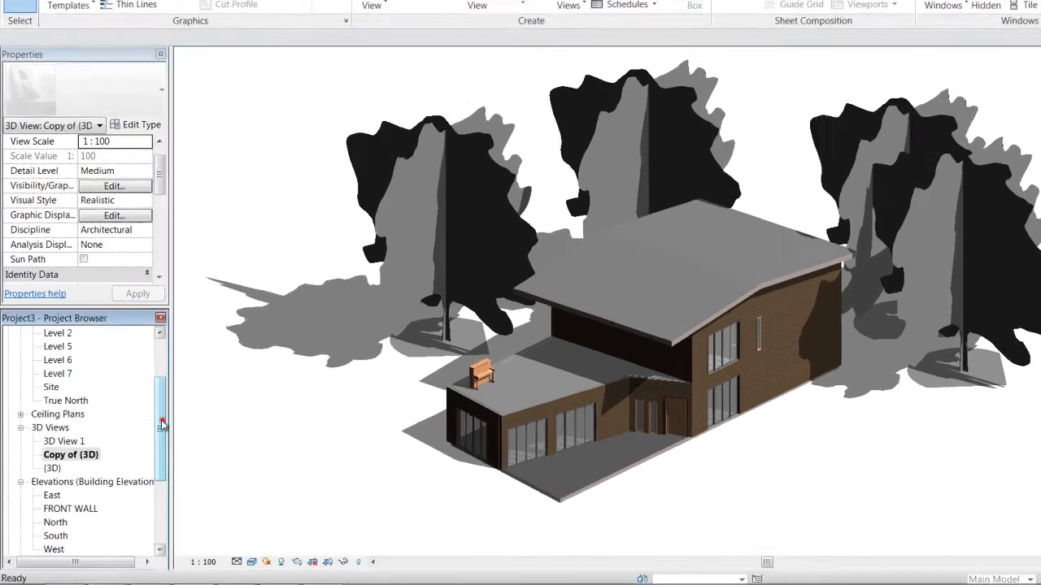
- Open the Ground Floor plan and bring up its Visibility/Graphic Overrides
{"action": "left_click_drag", "start_coordinate": [141, 441], "coordinate": [142, 405]}
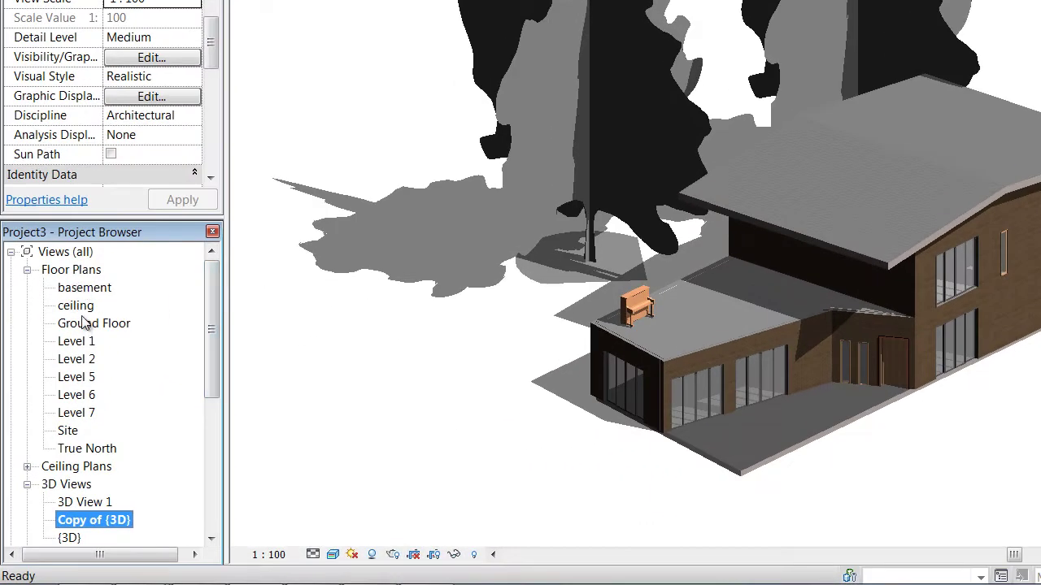
{"action": "double_click", "coordinate": [91, 324]}
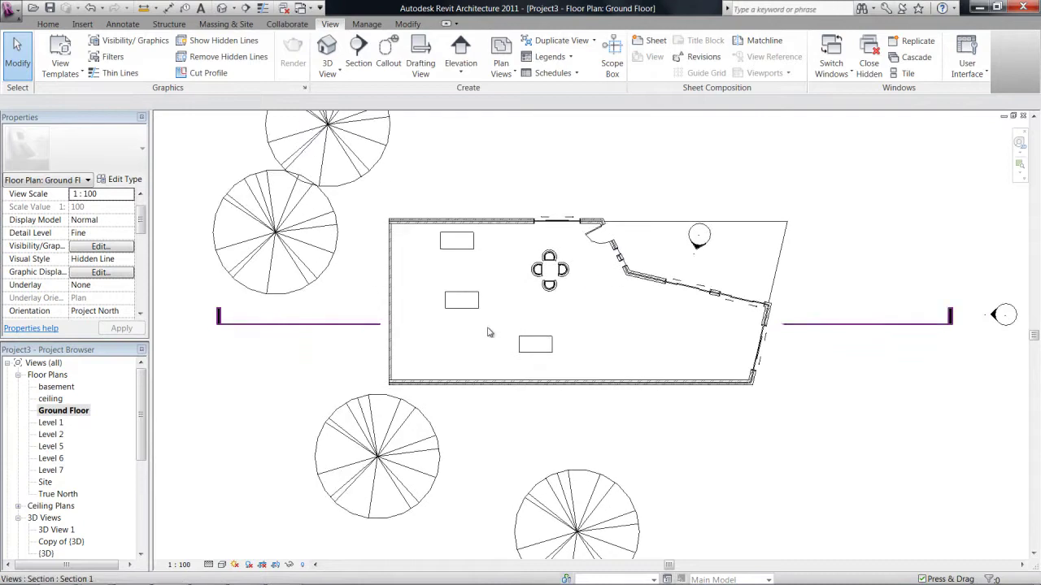
{"action": "scroll", "coordinate": [529, 348], "scroll_direction": "up", "scroll_amount": 5}
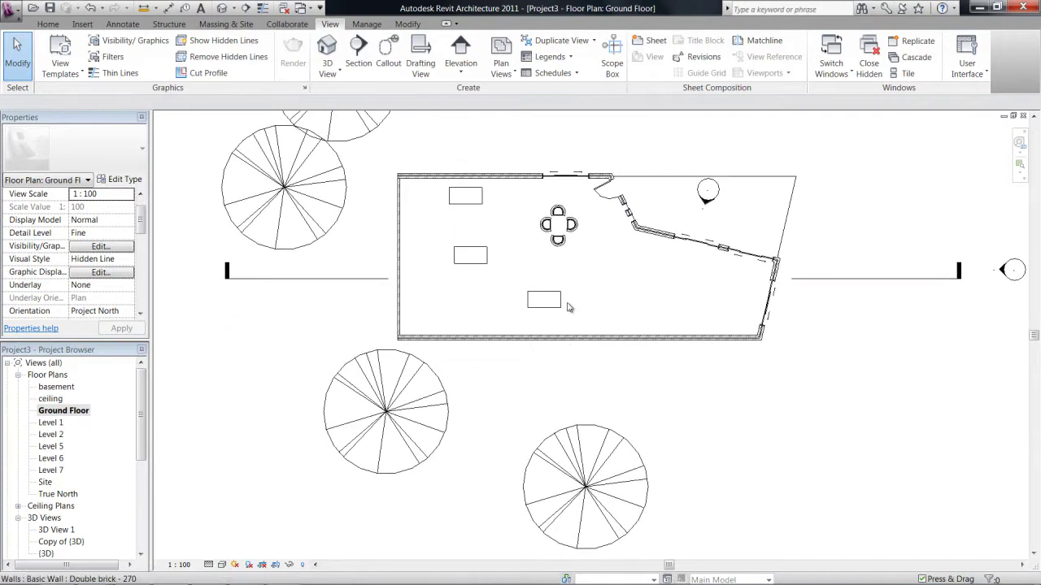
{"action": "scroll", "coordinate": [600, 245], "scroll_direction": "down", "scroll_amount": 6}
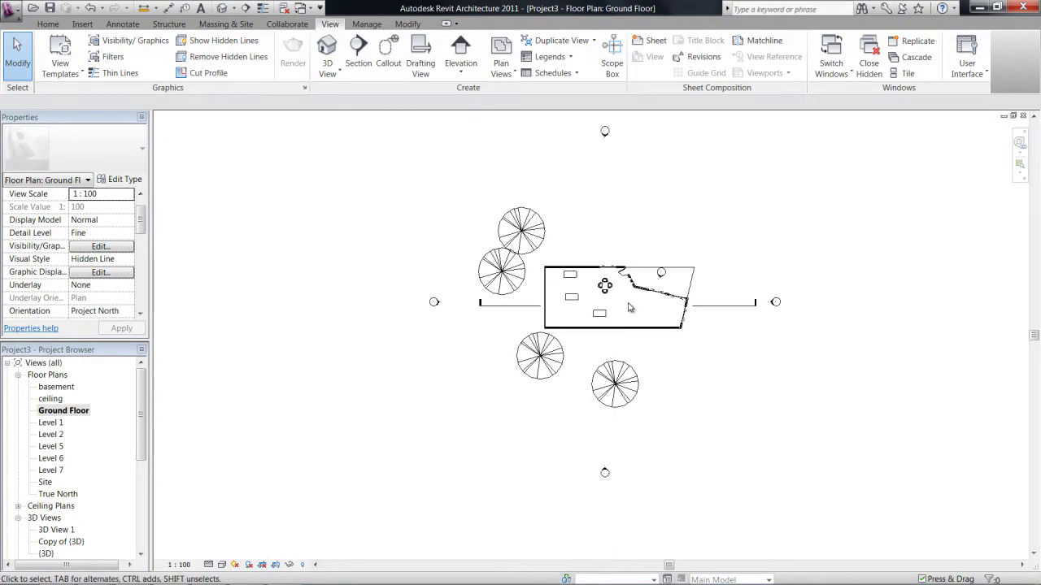
{"action": "key", "text": "v"}
{"action": "key", "text": "g"}
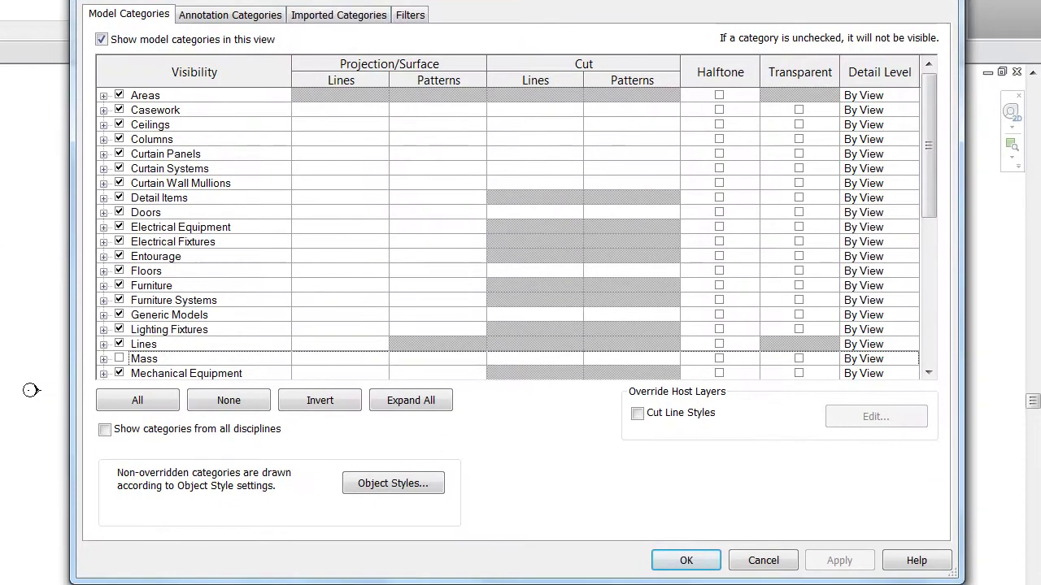
- Turn off the Sections and Elevations annotation categories for the Ground Floor plan and confirm the overrides
{"action": "left_click", "coordinate": [232, 17]}
{"action": "left_click", "coordinate": [162, 212]}
{"action": "key", "text": "s"}
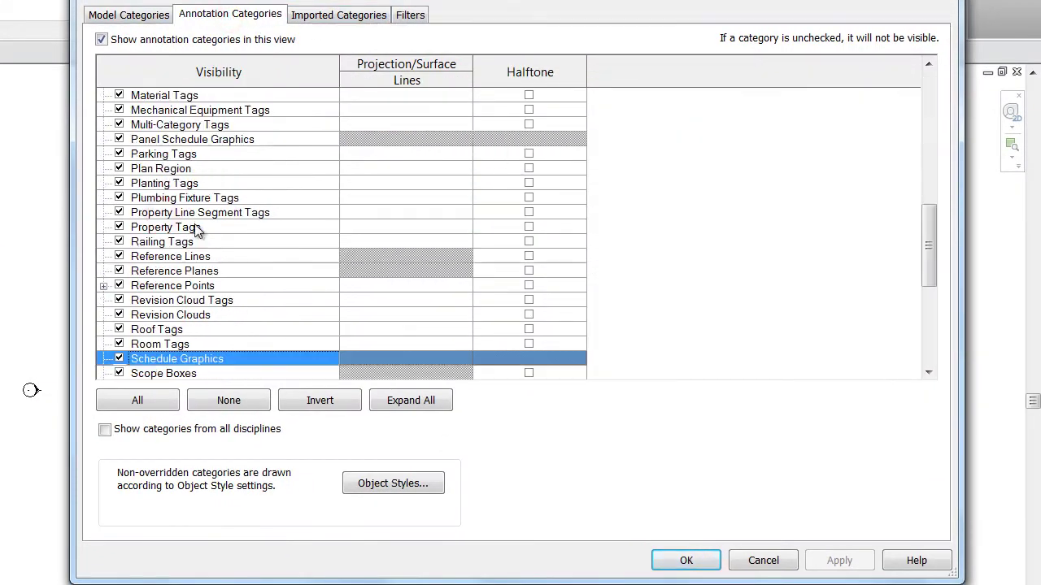
{"action": "scroll", "coordinate": [174, 259], "scroll_direction": "down", "scroll_amount": 2}
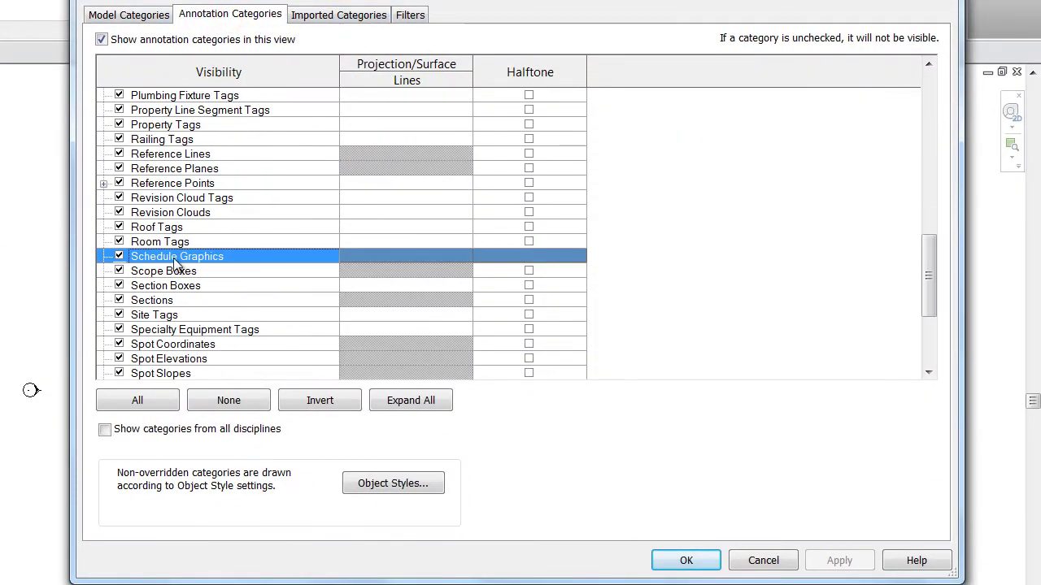
{"action": "left_click", "coordinate": [119, 301]}
{"action": "left_click", "coordinate": [152, 211]}
{"action": "key", "text": "e"}
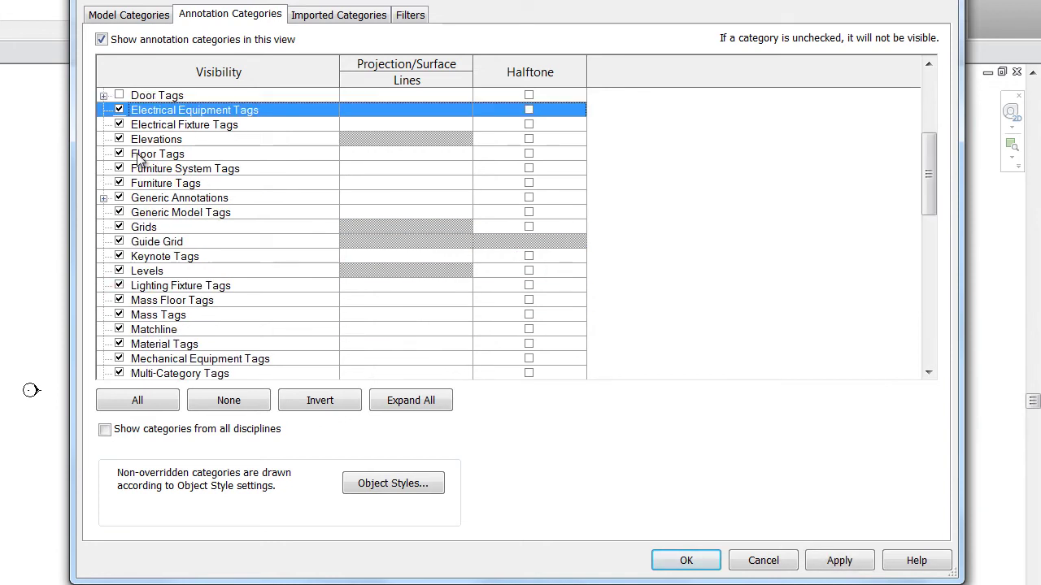
{"action": "left_click", "coordinate": [119, 138]}
{"action": "left_click", "coordinate": [705, 551]}
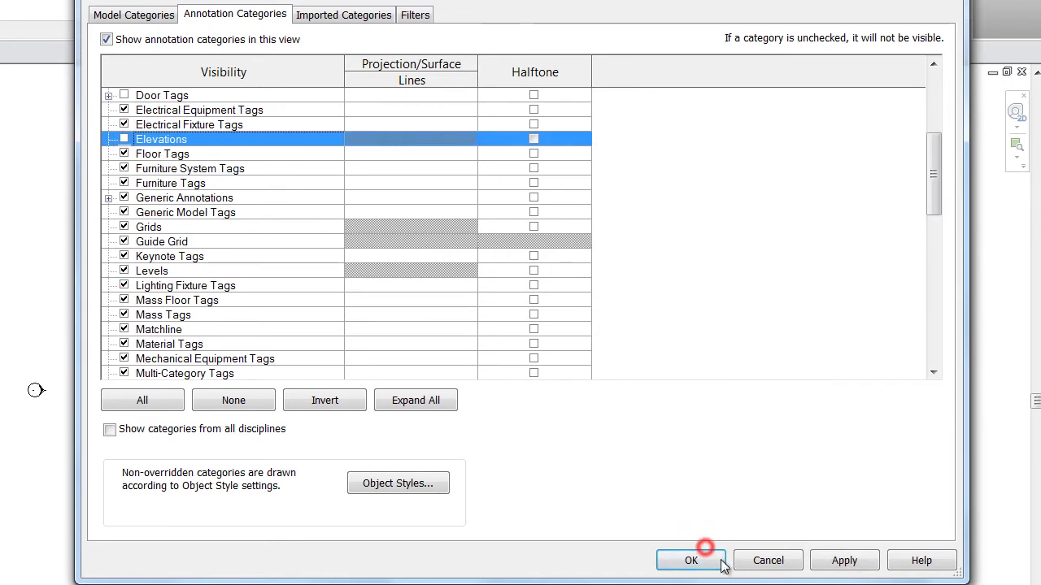
{"action": "scroll", "coordinate": [704, 513], "scroll_direction": "up", "scroll_amount": 1}
{"action": "scroll", "coordinate": [452, 305], "scroll_direction": "up", "scroll_amount": 1}
{"action": "middle_click_drag", "start_coordinate": [82, 437], "coordinate": [162, 425]}
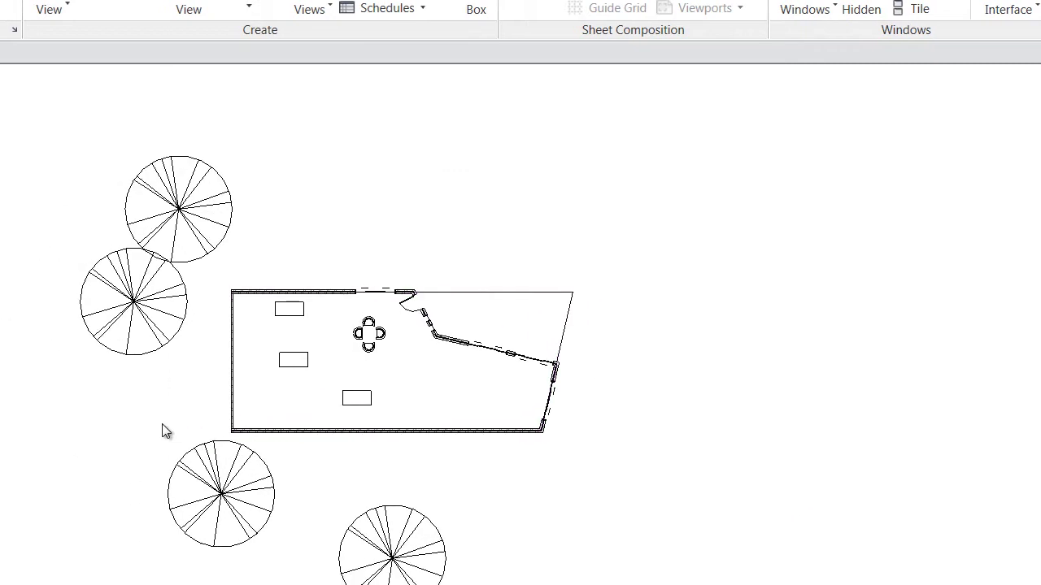
- Turn off the Planting model category in the Ground Floor plan's Visibility/Graphic Overrides and confirm
{"action": "key", "text": "v"}
{"action": "key", "text": "v"}
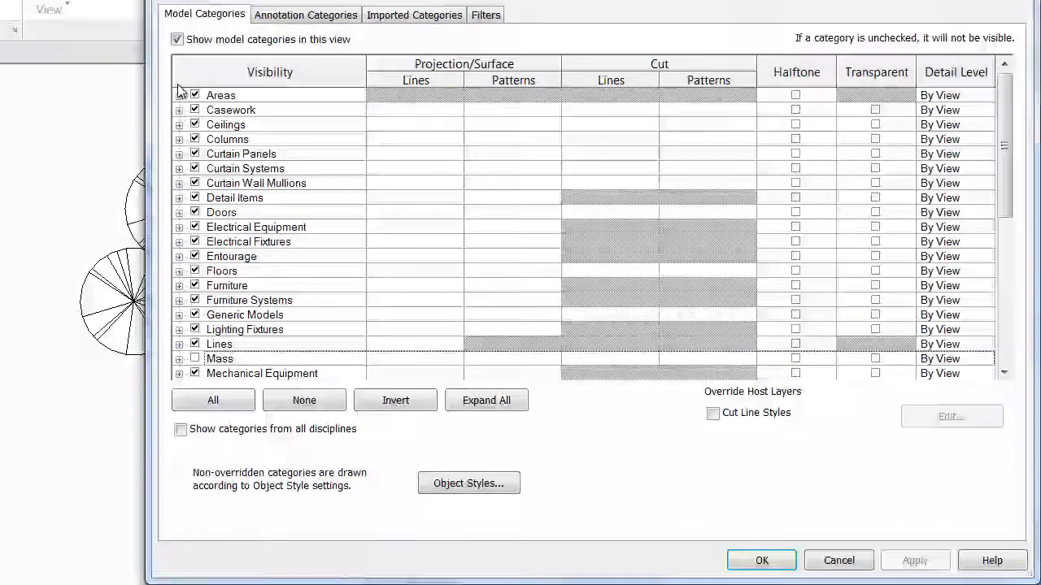
{"action": "left_click", "coordinate": [244, 140]}
{"action": "key", "text": "p"}
{"action": "scroll", "coordinate": [230, 194], "scroll_direction": "down", "scroll_amount": 2}
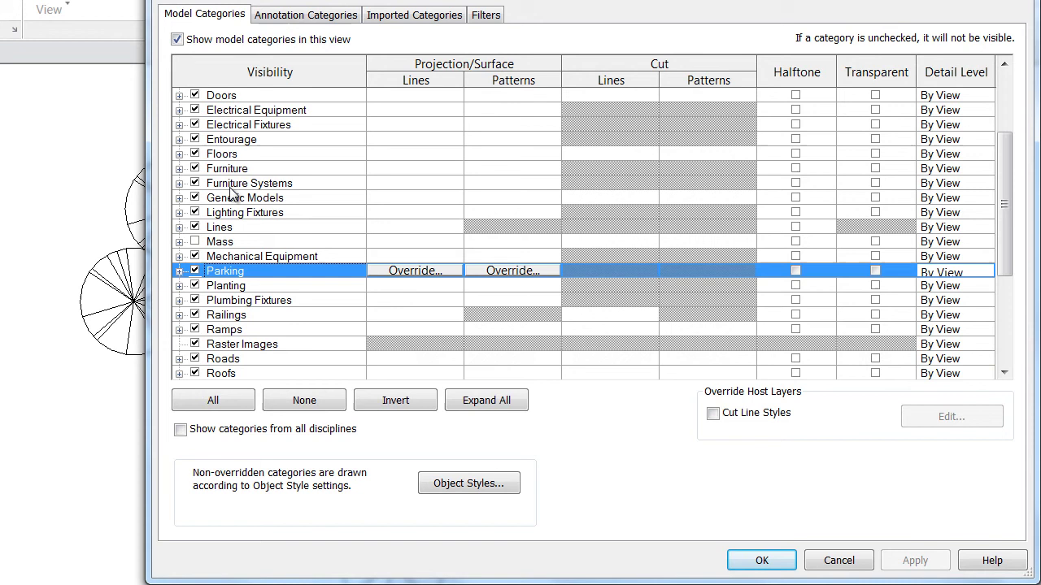
{"action": "left_click", "coordinate": [194, 285]}
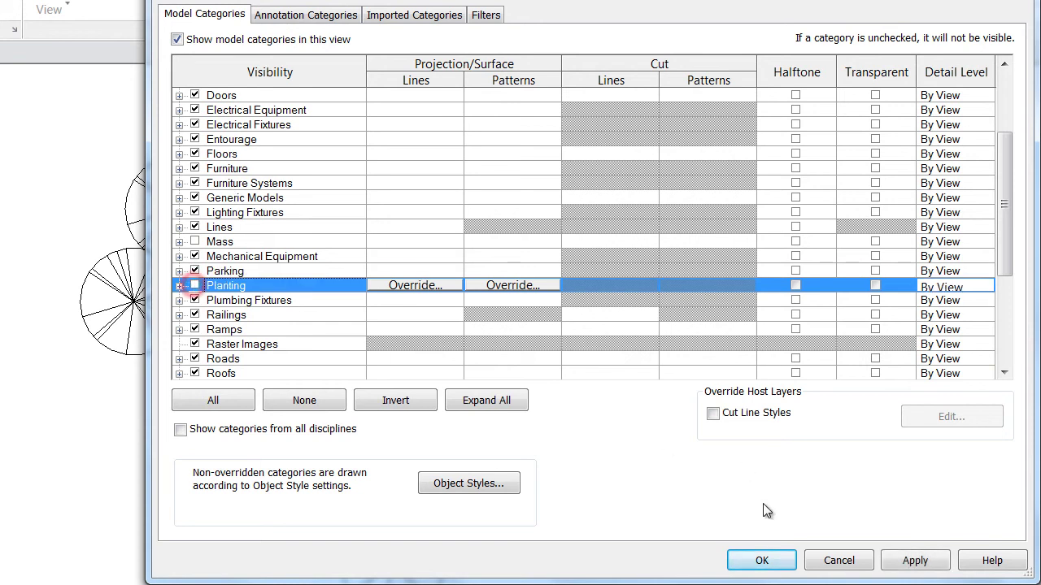
{"action": "left_click", "coordinate": [761, 561]}
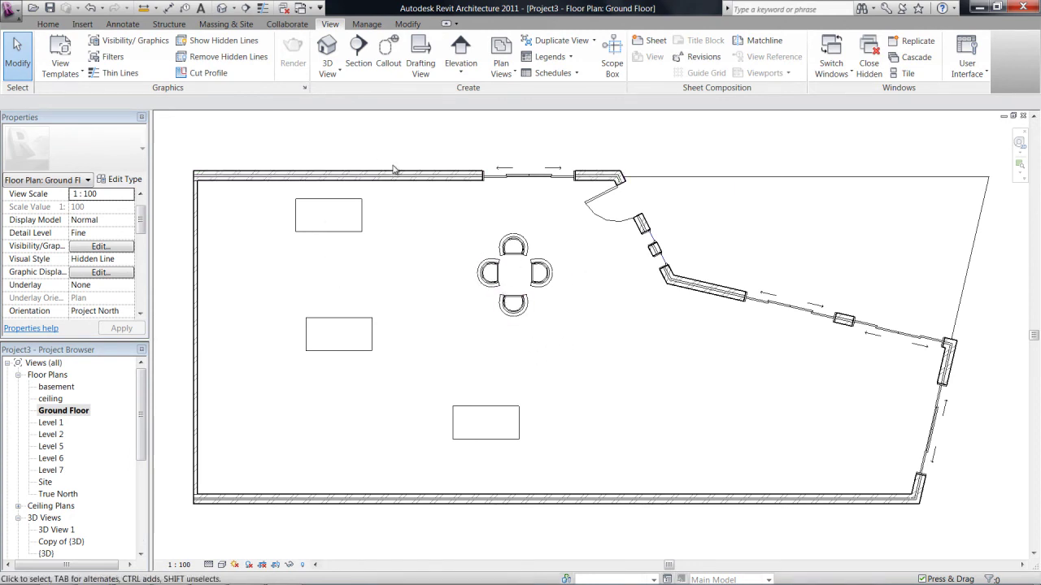
- Apply Halftone to the Walls category in the Ground Floor plan's overrides, confirm, and inspect the walls in the plan
{"action": "key", "text": "v"}
{"action": "key", "text": "g"}
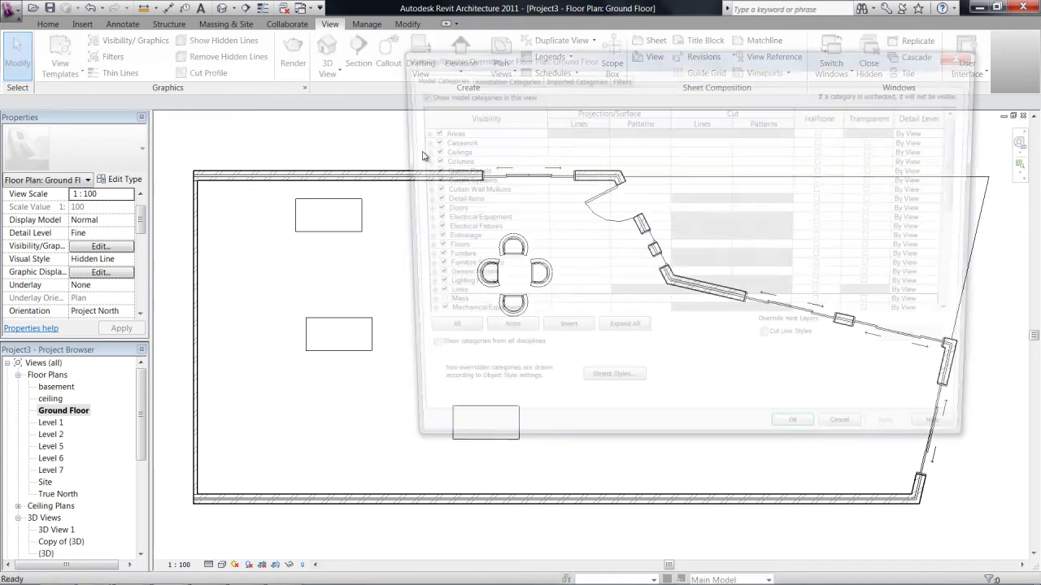
{"action": "scroll", "coordinate": [503, 199], "scroll_direction": "down", "scroll_amount": 4}
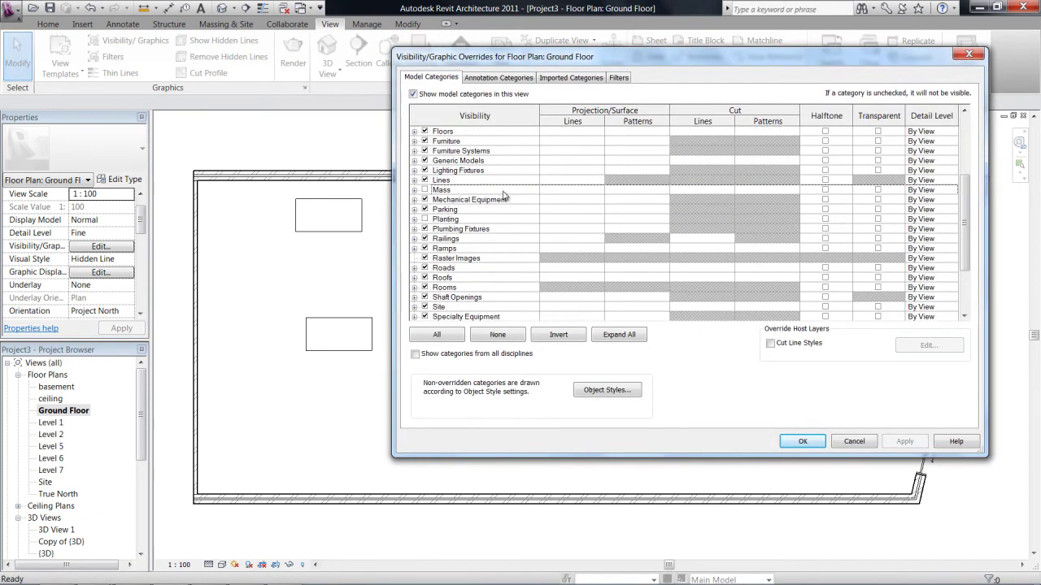
{"action": "scroll", "coordinate": [502, 196], "scroll_direction": "down", "scroll_amount": 3}
{"action": "left_click", "coordinate": [476, 307]}
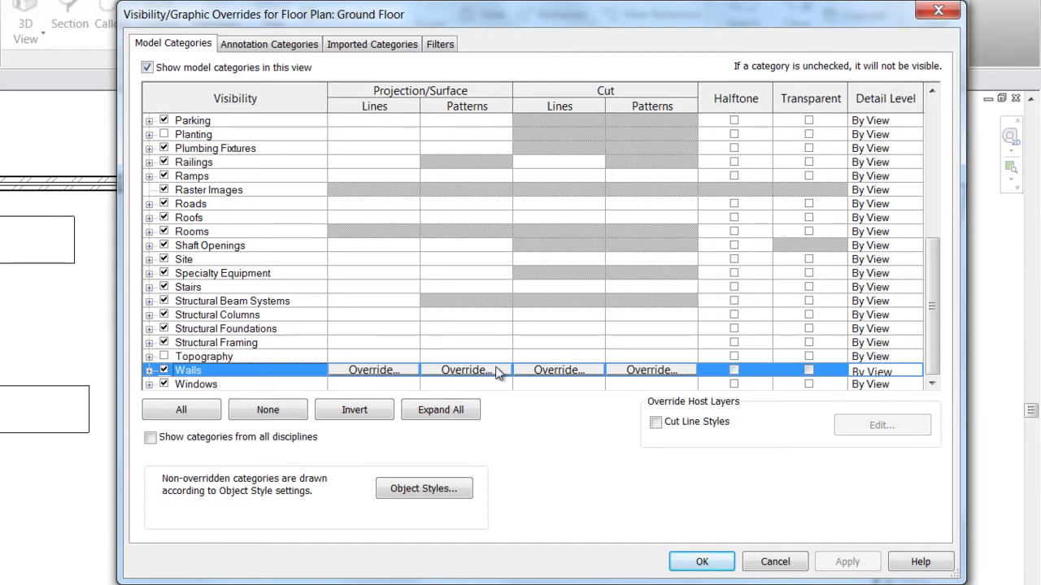
{"action": "left_click", "coordinate": [810, 370]}
{"action": "left_click", "coordinate": [733, 371]}
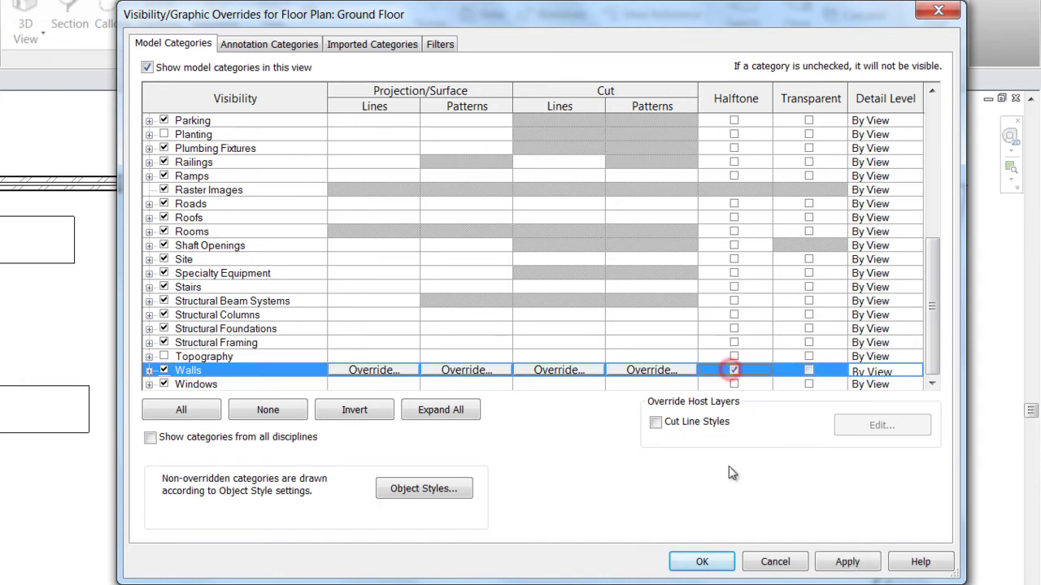
{"action": "left_click", "coordinate": [702, 562]}
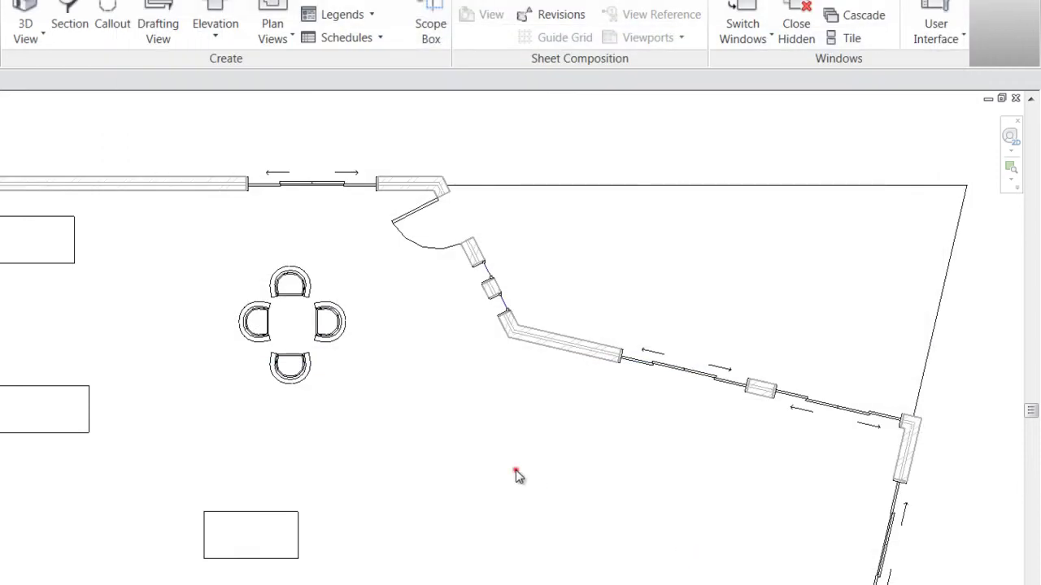
{"action": "scroll", "coordinate": [366, 439], "scroll_direction": "down", "scroll_amount": 2}
{"action": "middle_click_drag", "start_coordinate": [2, 450], "coordinate": [56, 385]}
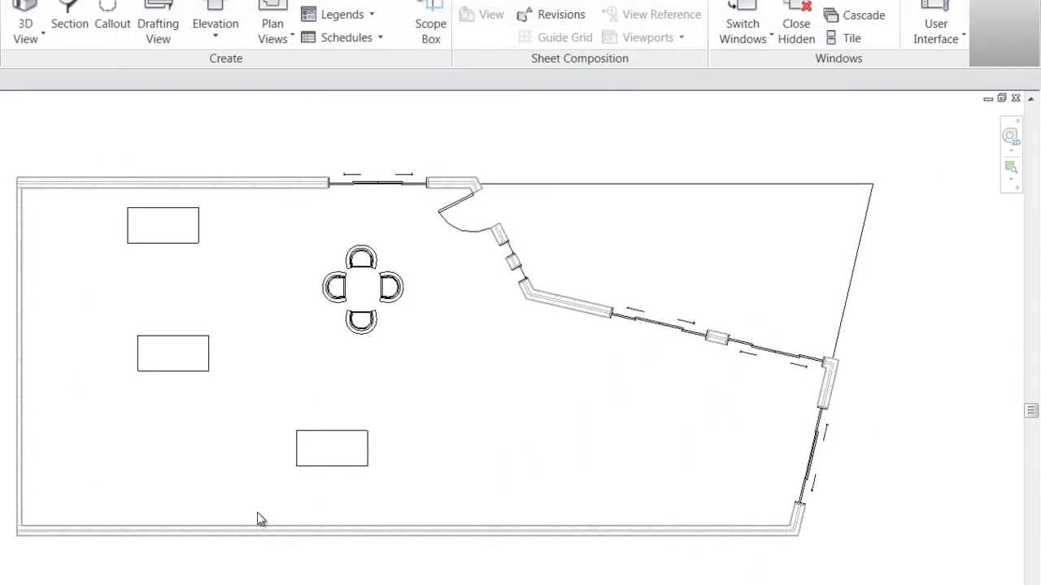
{"action": "scroll", "coordinate": [439, 293], "scroll_direction": "up", "scroll_amount": 2}
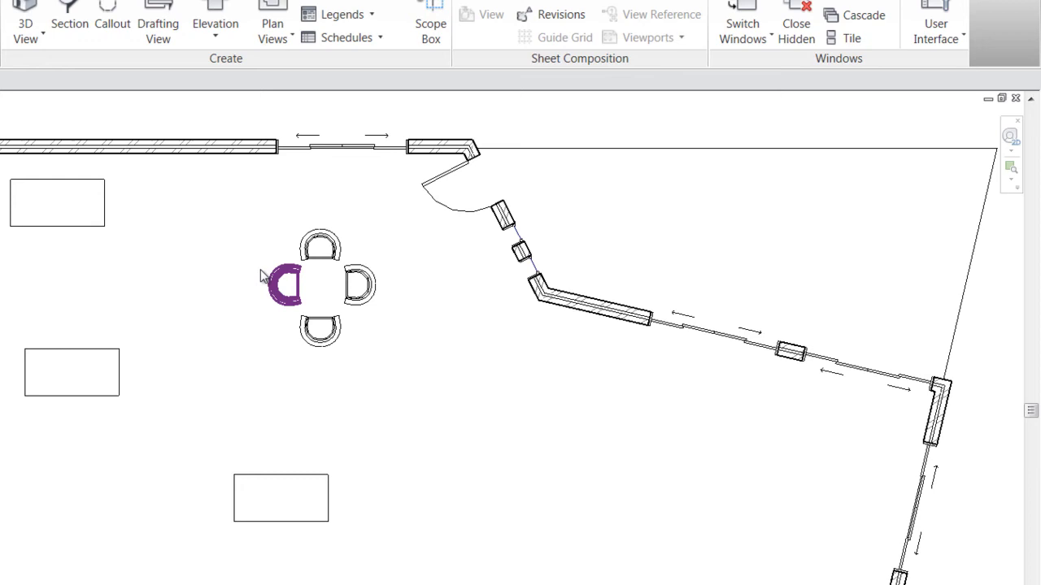
- Reopen the Ground Floor plan's Visibility/Graphic Overrides and select the Walls category
{"action": "key", "text": "v"}
{"action": "key", "text": "g"}
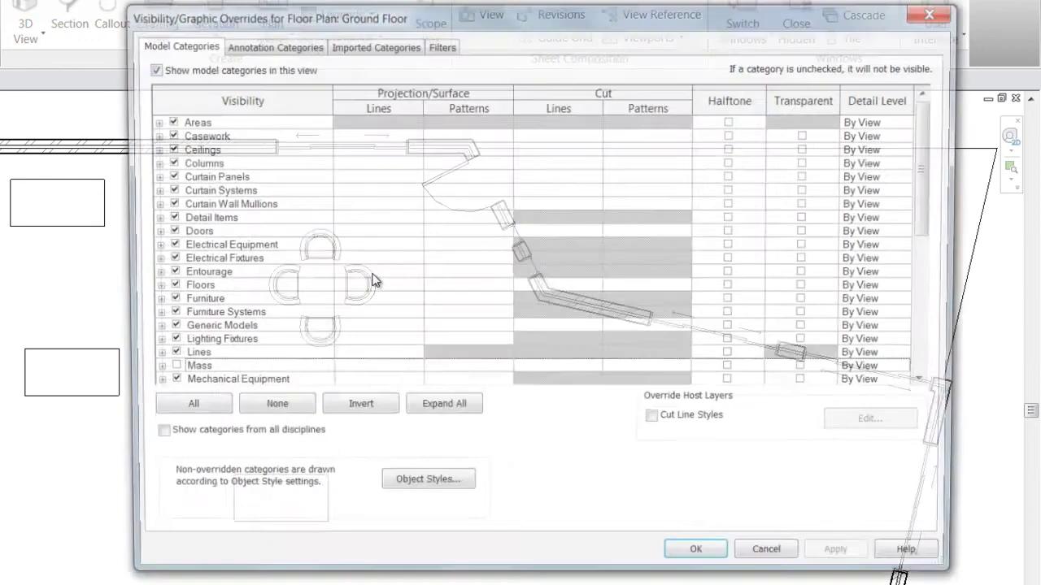
{"action": "scroll", "coordinate": [250, 325], "scroll_direction": "down", "scroll_amount": 2}
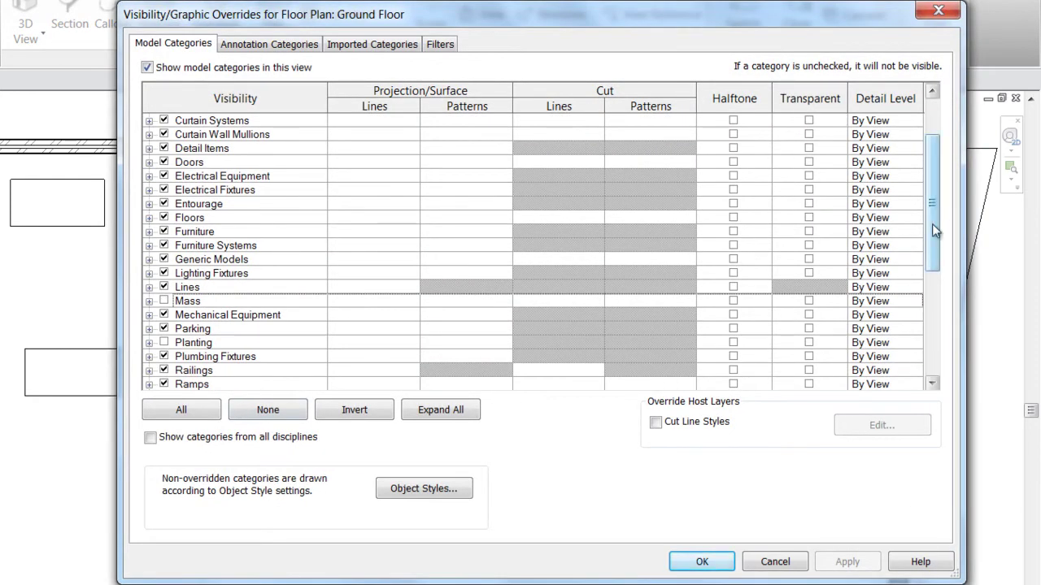
{"action": "left_click_drag", "start_coordinate": [933, 230], "coordinate": [933, 332]}
{"action": "left_click", "coordinate": [255, 366]}
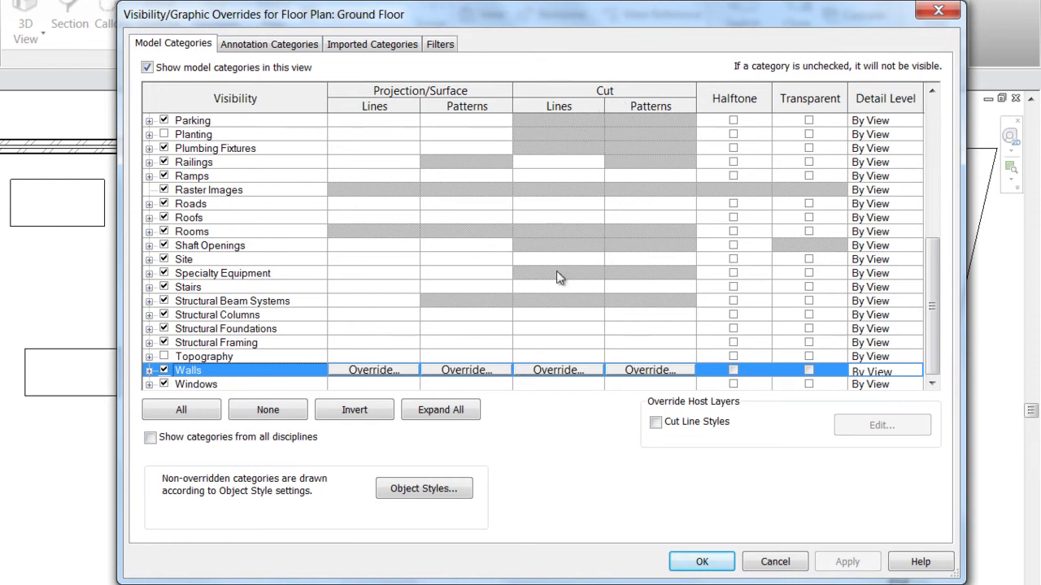
{"action": "left_click", "coordinate": [625, 371]}
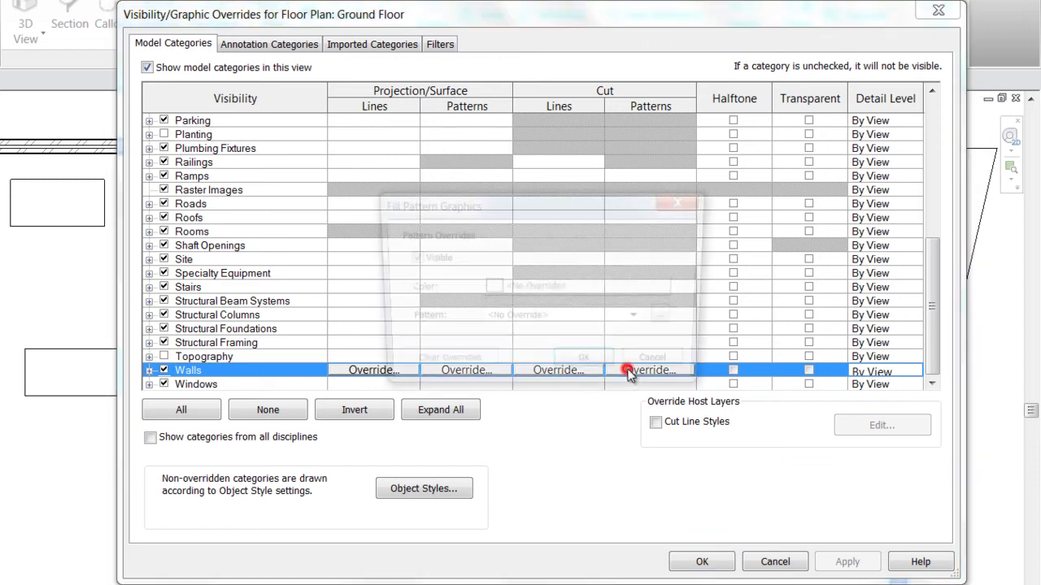
{"action": "left_click", "coordinate": [643, 320]}
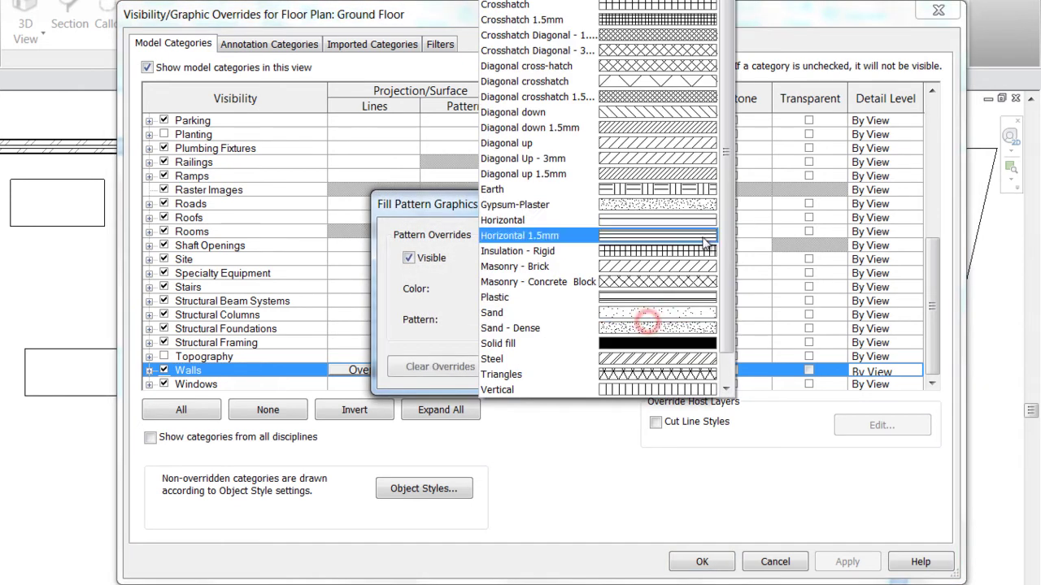
{"action": "left_click_drag", "start_coordinate": [727, 216], "coordinate": [732, 239]}
{"action": "left_click", "coordinate": [441, 332]}
{"action": "left_click", "coordinate": [665, 366]}
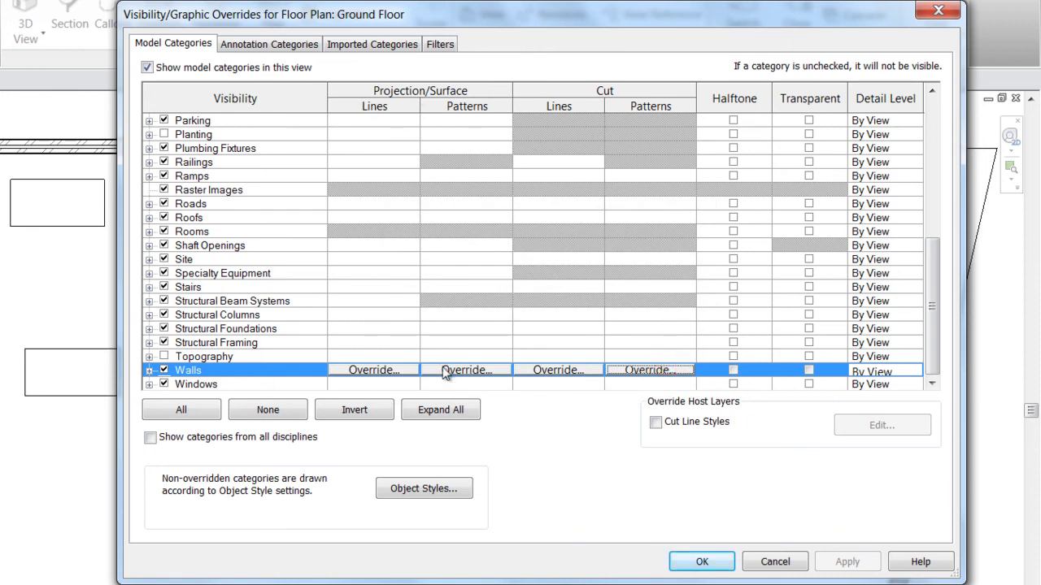
- Override the Walls category's projection/surface pattern with Solid fill and confirm the view's overrides
{"action": "left_click", "coordinate": [445, 371]}
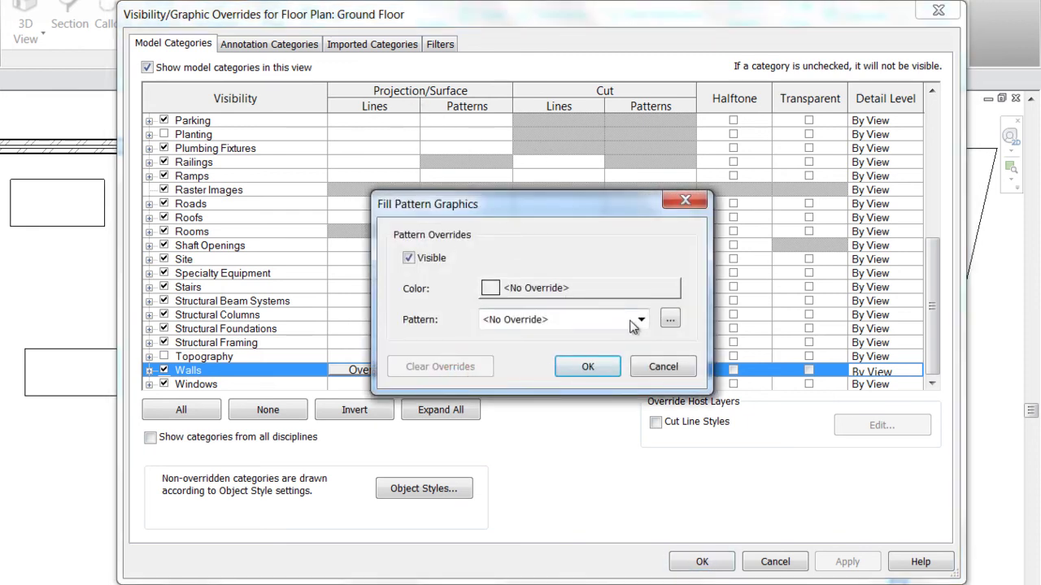
{"action": "left_click", "coordinate": [641, 321]}
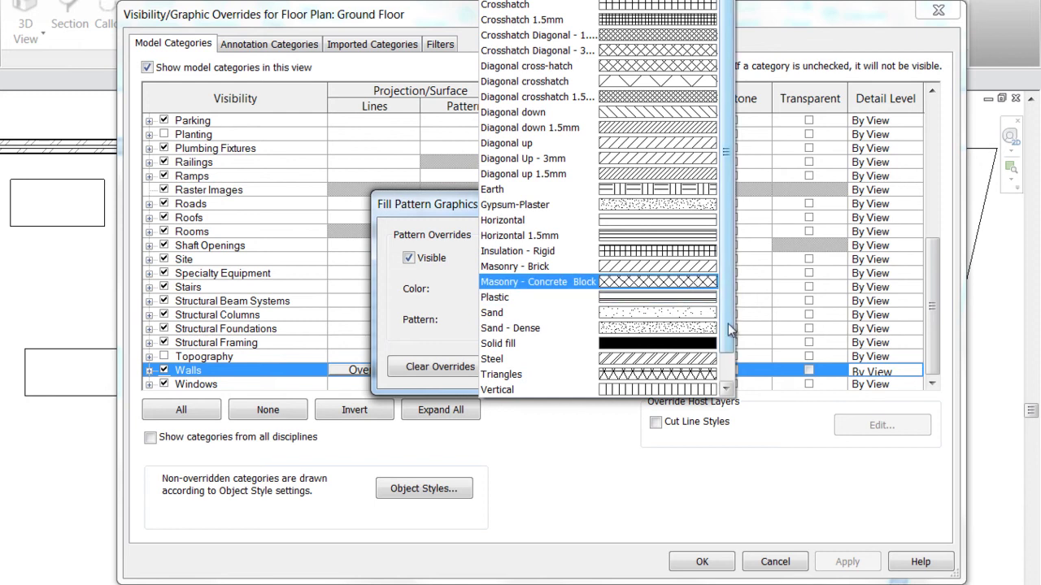
{"action": "left_click_drag", "start_coordinate": [728, 324], "coordinate": [726, 378]}
{"action": "left_click", "coordinate": [622, 313]}
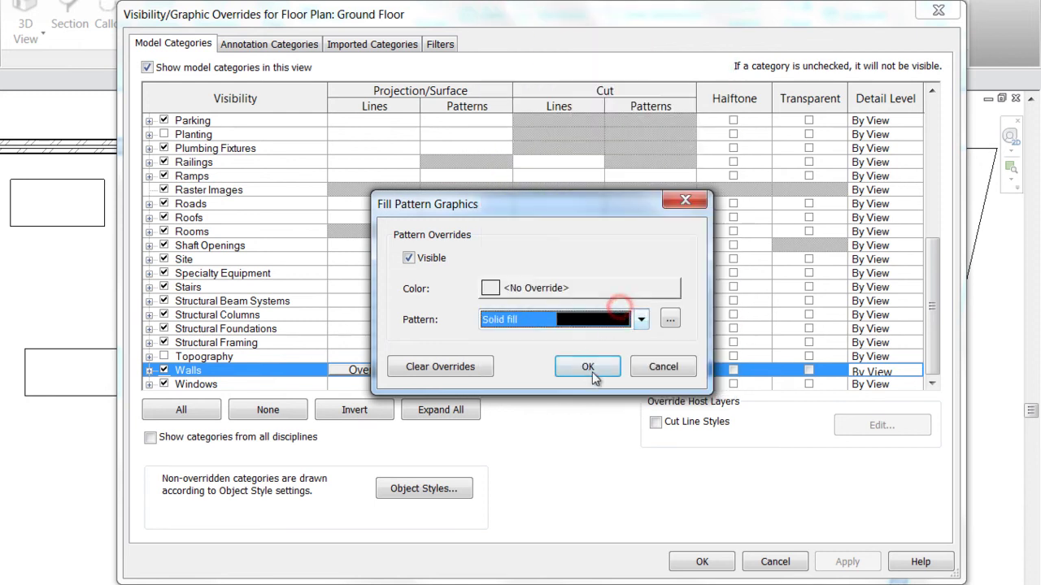
{"action": "left_click", "coordinate": [590, 370]}
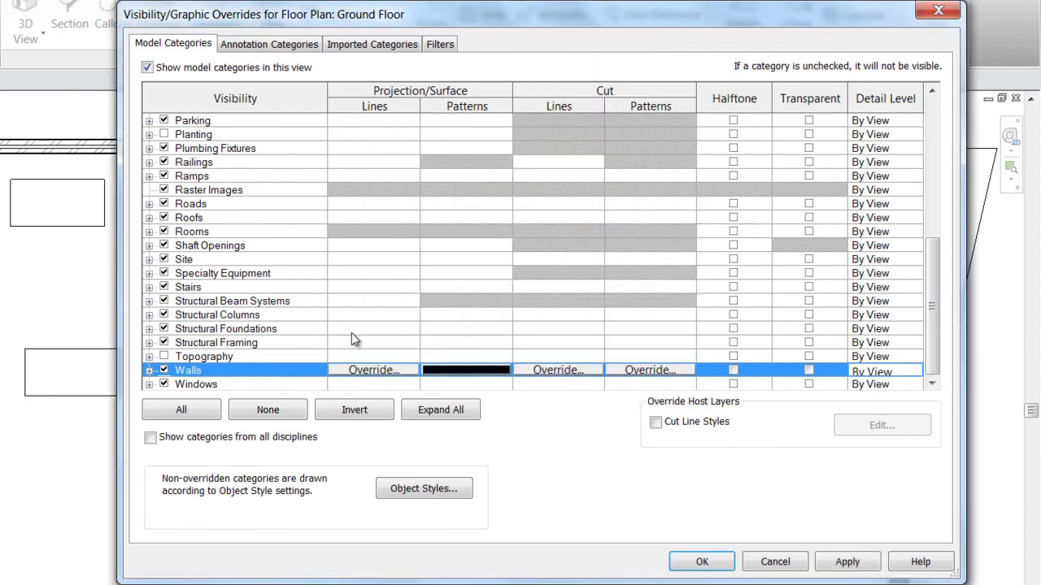
{"action": "left_click", "coordinate": [702, 562]}
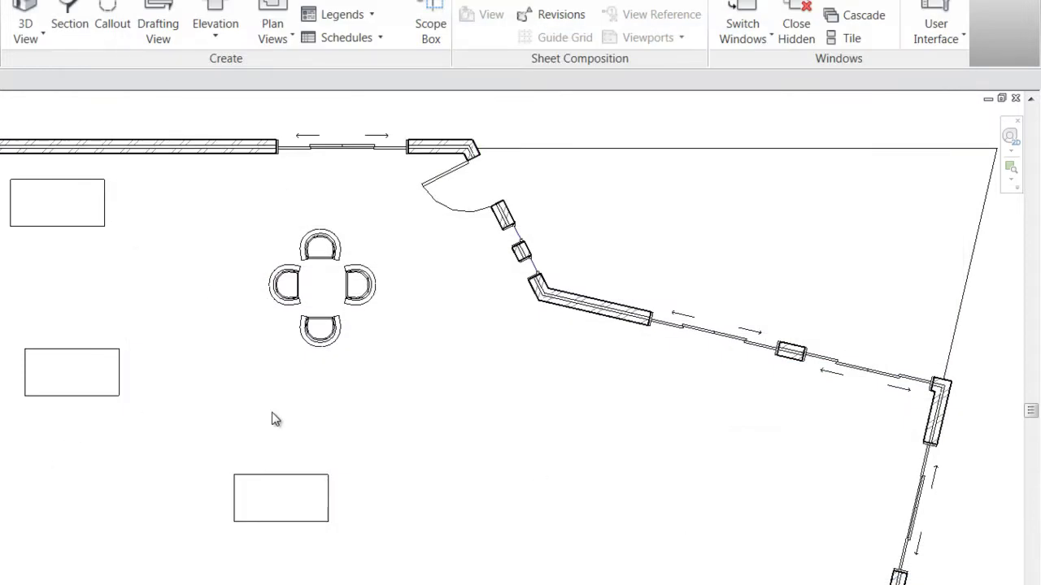
- Override the projection/surface line color of the Walls category with Black in the Ground Floor plan's Visibility/Graphic Overrides
{"action": "key", "text": "v"}
{"action": "key", "text": "g"}
{"action": "left_click", "coordinate": [270, 313]}
{"action": "key", "text": "w"}
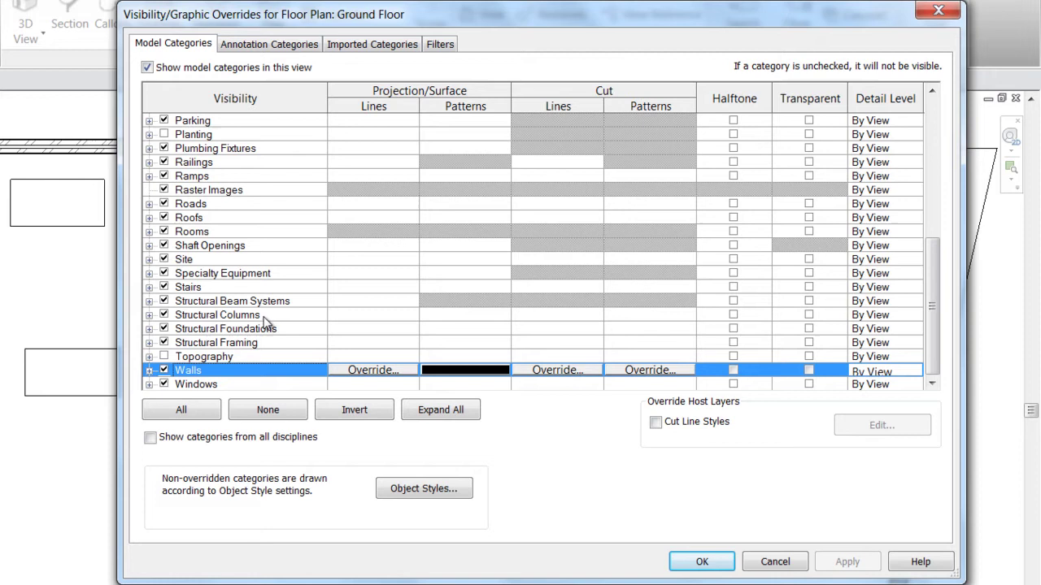
{"action": "left_click", "coordinate": [383, 370]}
{"action": "left_click", "coordinate": [569, 291]}
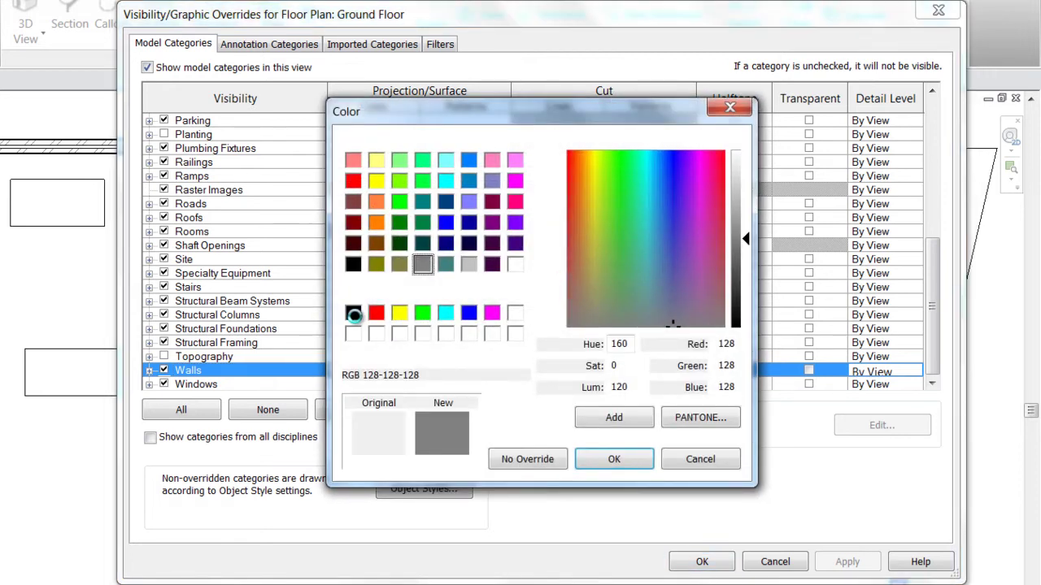
{"action": "left_click", "coordinate": [353, 315]}
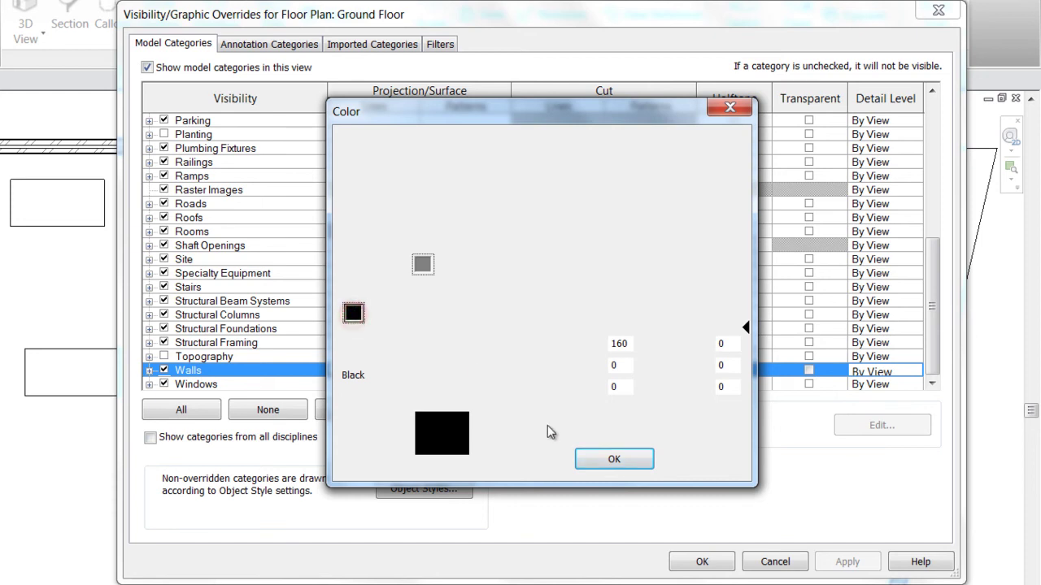
{"action": "left_click", "coordinate": [611, 460]}
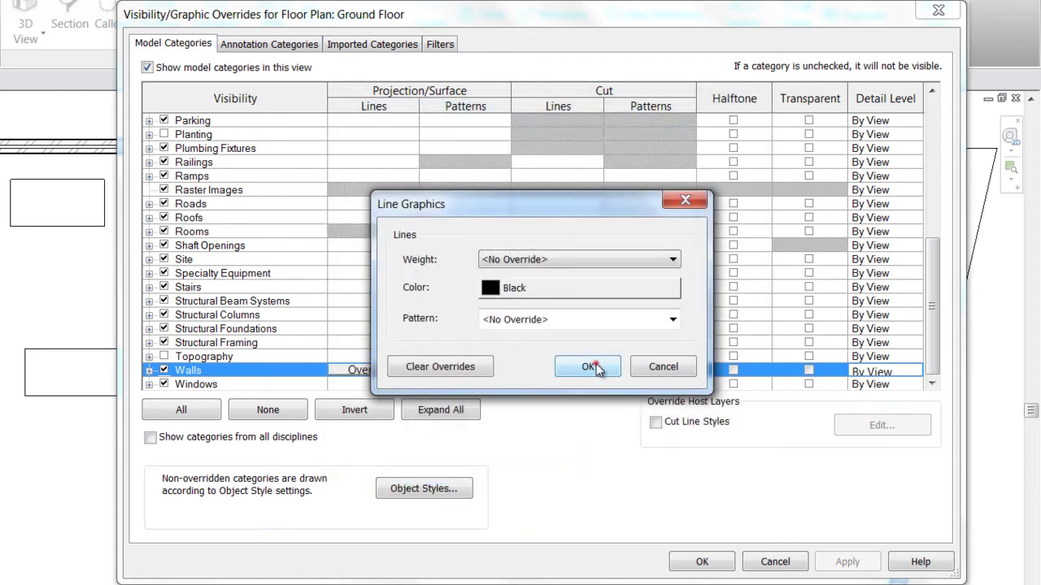
{"action": "left_click", "coordinate": [594, 365]}
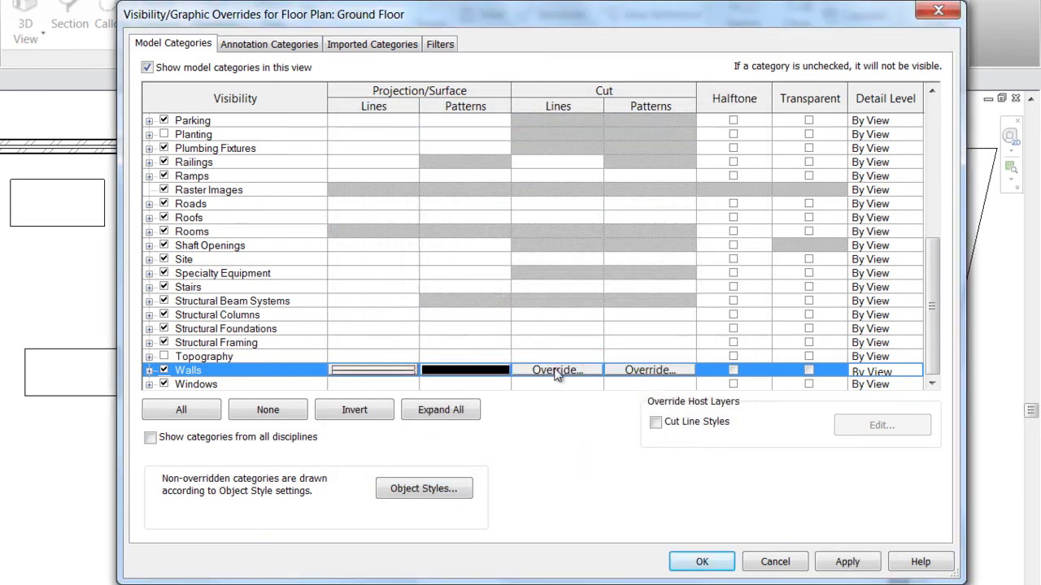
- Try to override the cut line color of the Walls category with Black
{"action": "left_click", "coordinate": [557, 371]}
{"action": "left_click", "coordinate": [591, 295]}
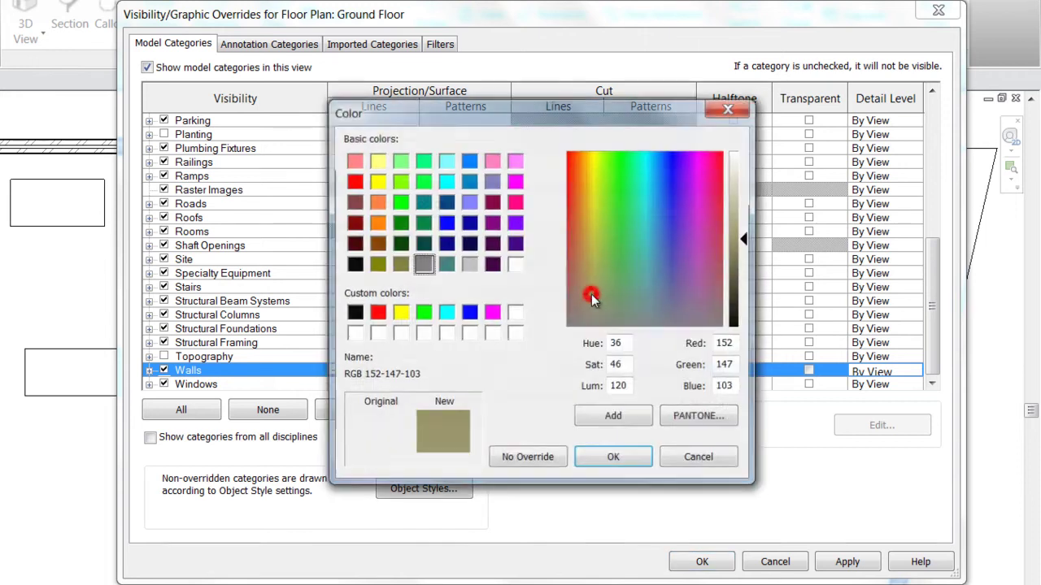
{"action": "left_click", "coordinate": [358, 313]}
{"action": "left_click", "coordinate": [592, 455]}
{"action": "left_click", "coordinate": [652, 371]}
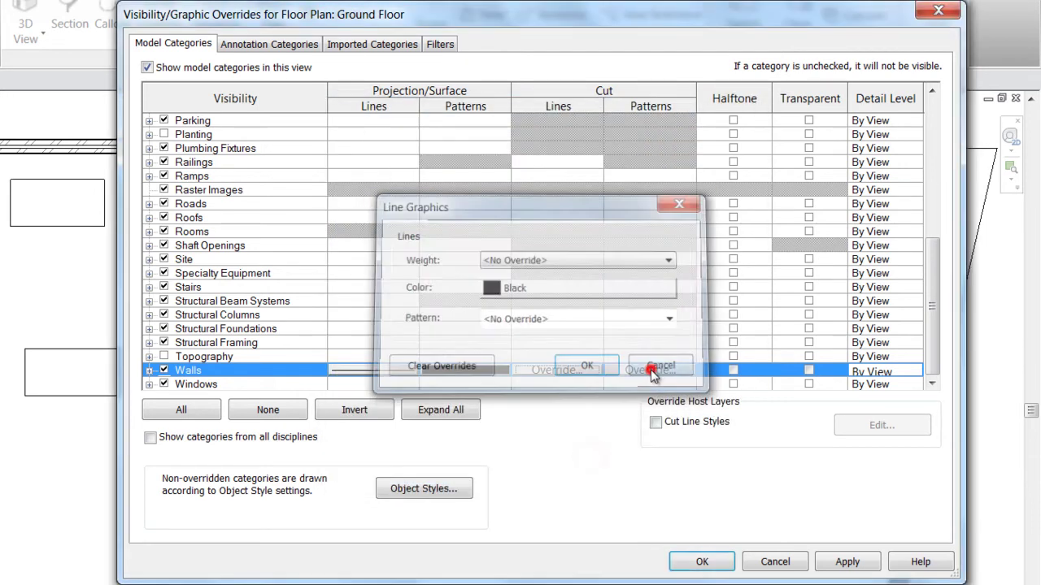
- Override the Walls category's cut pattern with Solid fill and confirm the Ground Floor plan's overrides
{"action": "left_click", "coordinate": [628, 368]}
{"action": "left_click", "coordinate": [570, 289]}
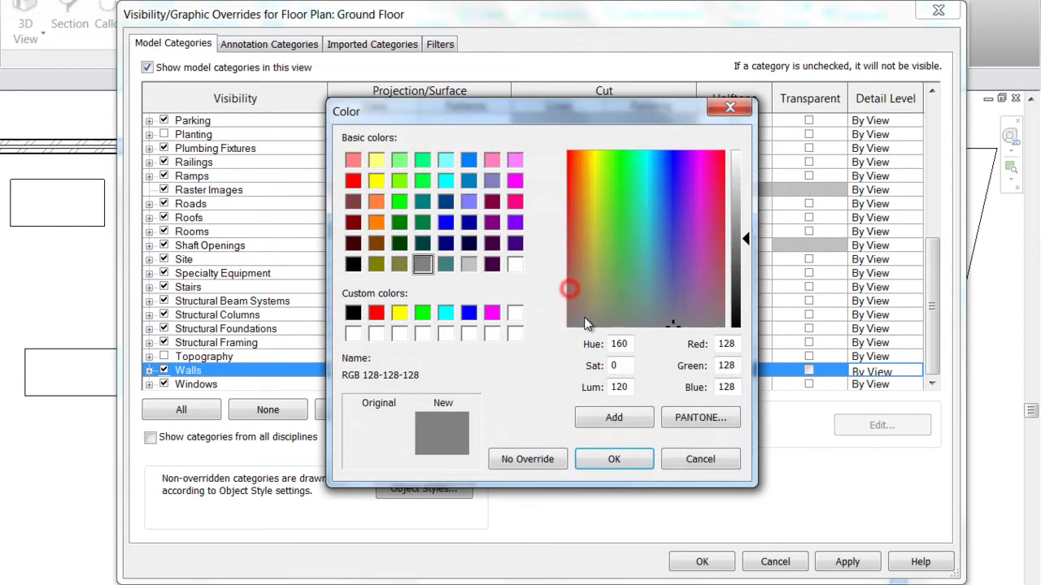
{"action": "left_click", "coordinate": [712, 460]}
{"action": "left_click", "coordinate": [641, 319]}
{"action": "scroll", "coordinate": [602, 243], "scroll_direction": "down", "scroll_amount": 3}
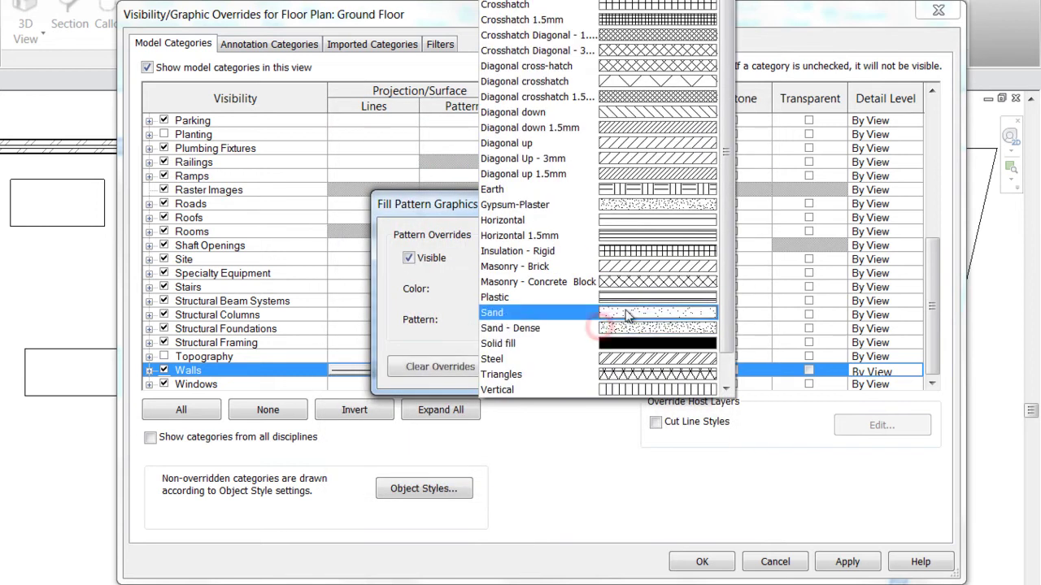
{"action": "left_click", "coordinate": [561, 280]}
{"action": "left_click", "coordinate": [583, 367]}
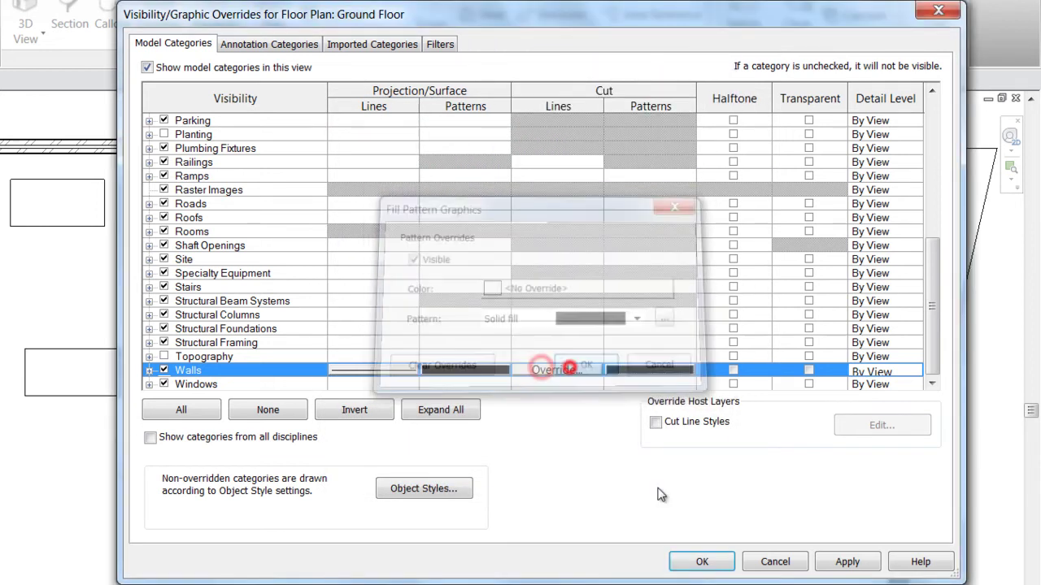
{"action": "left_click", "coordinate": [691, 562]}
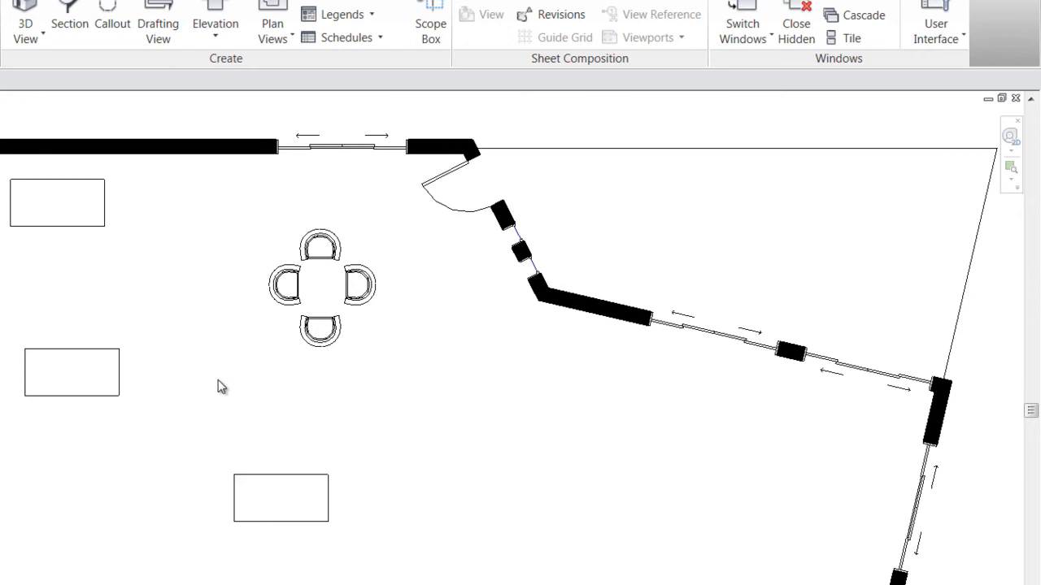
- Reopen the Ground Floor plan's Visibility/Graphic Overrides, set the Walls category's cut pattern color to Red and confirm the overrides
{"action": "key", "text": "v"}
{"action": "key", "text": "v"}
{"action": "left_click", "coordinate": [456, 300]}
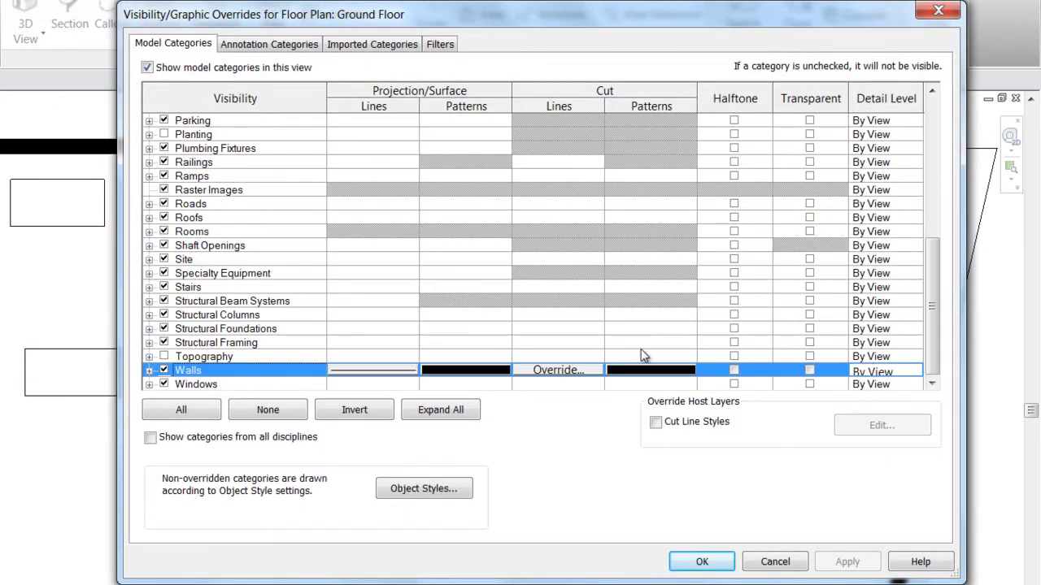
{"action": "left_click", "coordinate": [658, 370]}
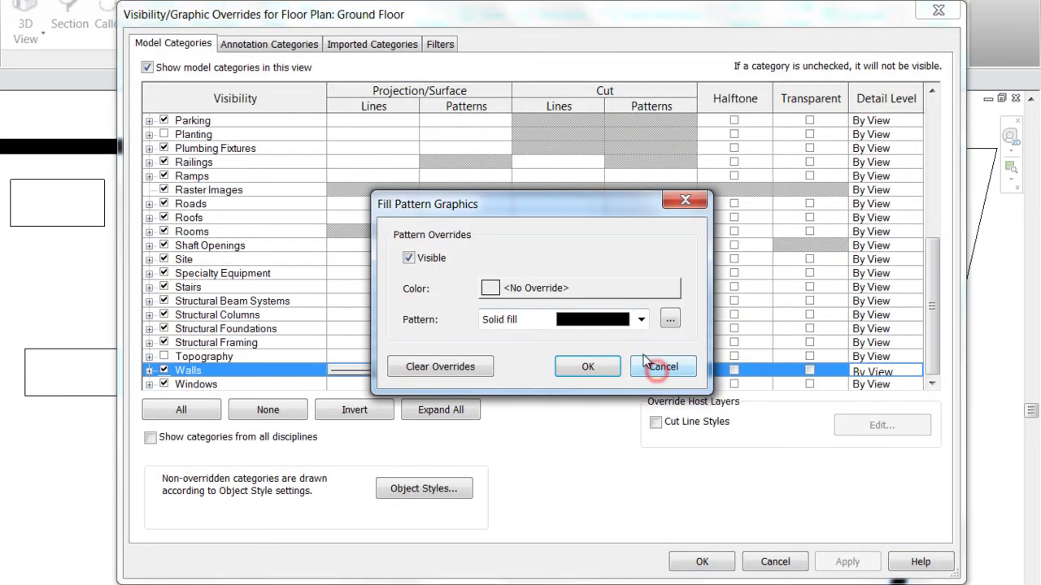
{"action": "left_click", "coordinate": [632, 291]}
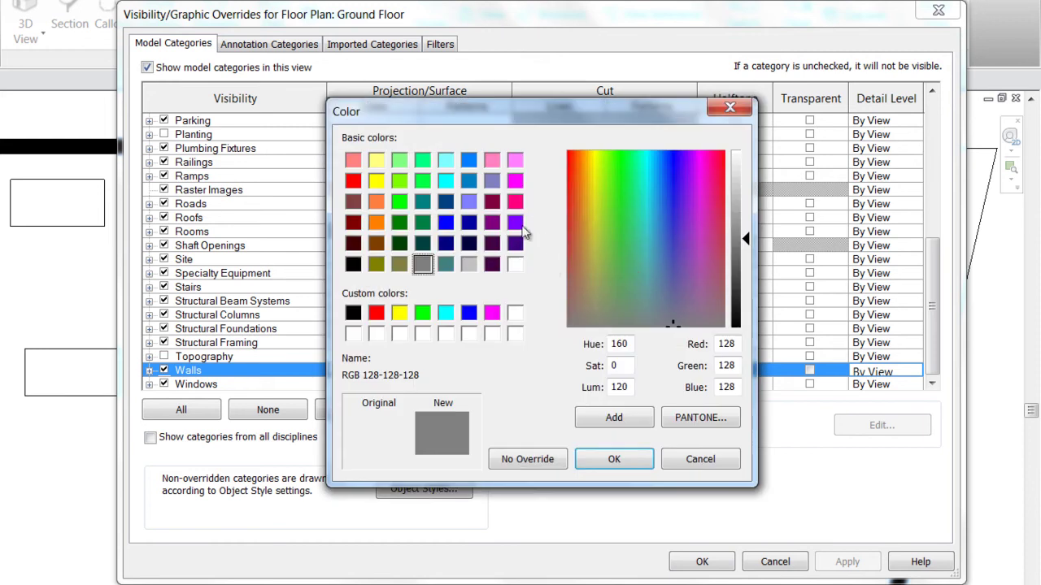
{"action": "left_click", "coordinate": [375, 202]}
{"action": "left_click", "coordinate": [352, 181]}
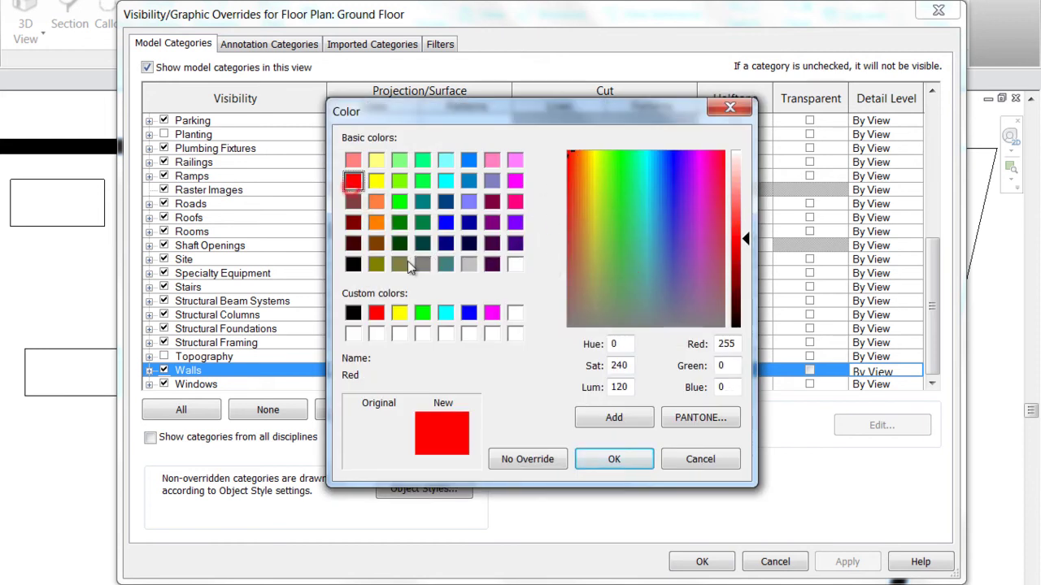
{"action": "left_click", "coordinate": [614, 460]}
{"action": "left_click", "coordinate": [588, 366]}
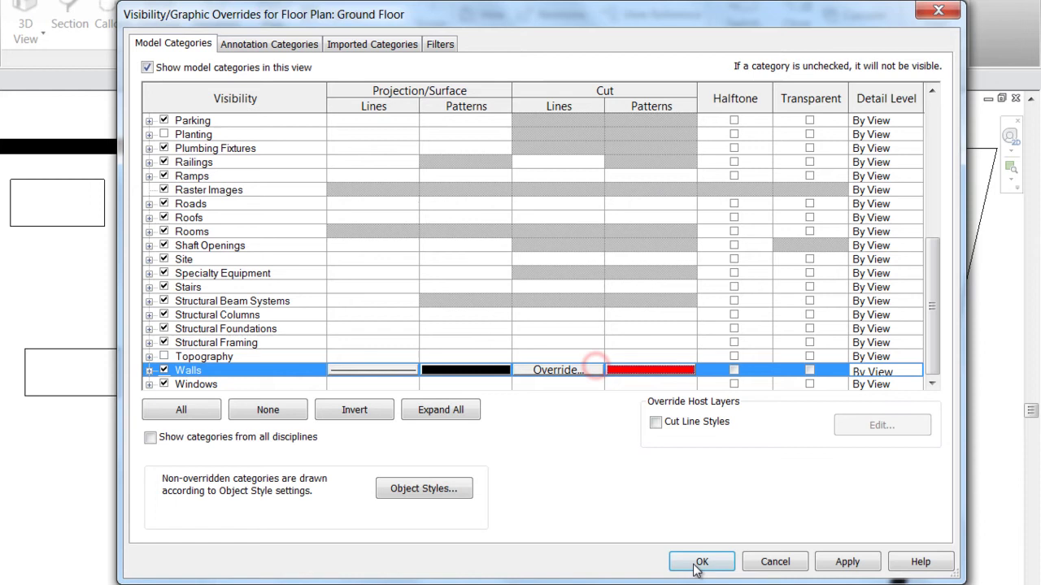
{"action": "left_click", "coordinate": [699, 561]}
- Examine the walls across the Ground Floor plan and review the view's model, annotation and imported category overrides
{"action": "scroll", "coordinate": [430, 396], "scroll_direction": "down", "scroll_amount": 5}
{"action": "scroll", "coordinate": [455, 379], "scroll_direction": "up", "scroll_amount": 4}
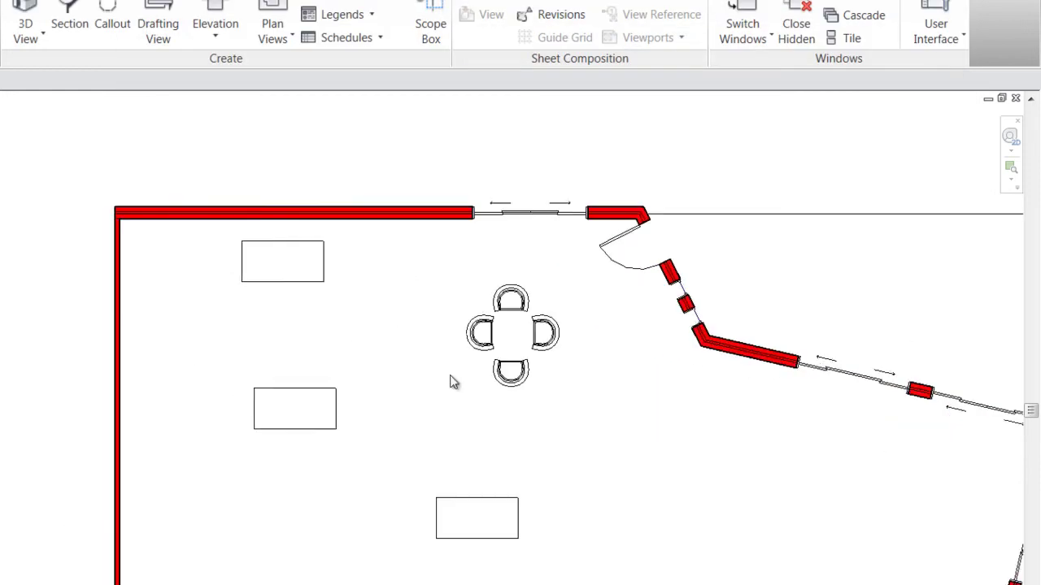
{"action": "middle_click_drag", "start_coordinate": [455, 378], "coordinate": [304, 322]}
{"action": "scroll", "coordinate": [503, 334], "scroll_direction": "down", "scroll_amount": 2}
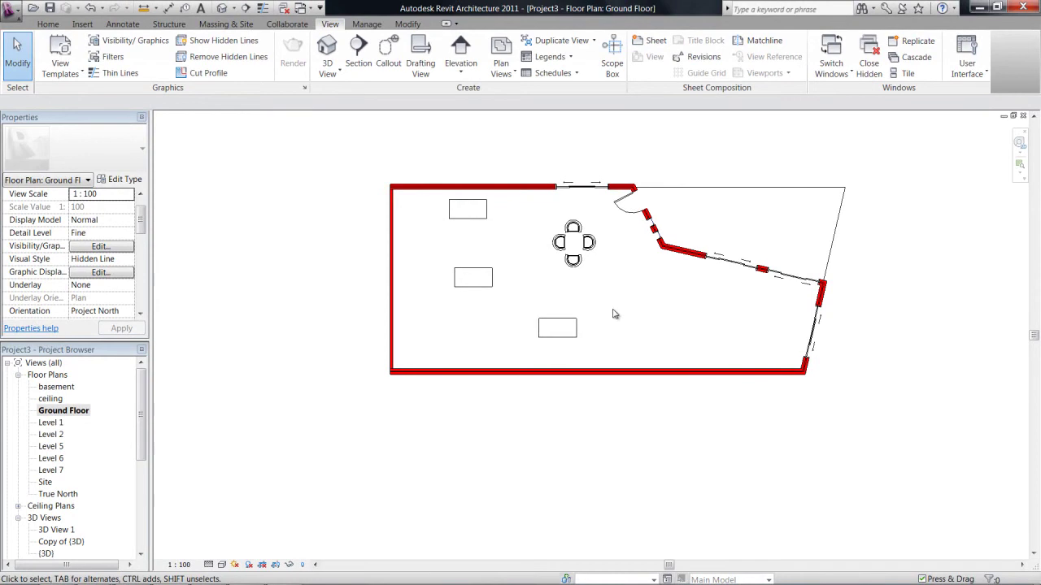
{"action": "scroll", "coordinate": [620, 367], "scroll_direction": "up", "scroll_amount": 2}
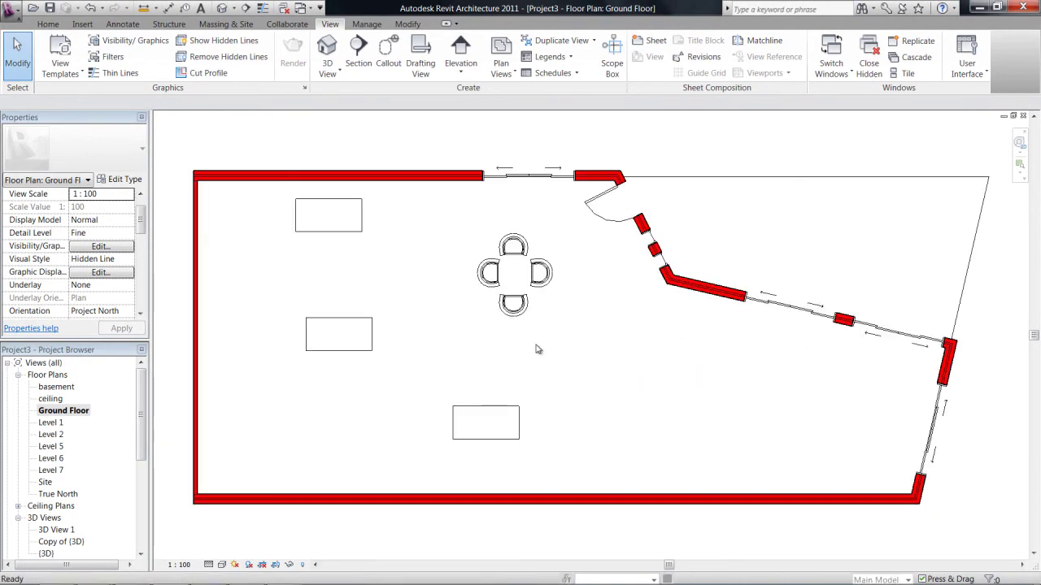
{"action": "key", "text": "v"}
{"action": "key", "text": "g"}
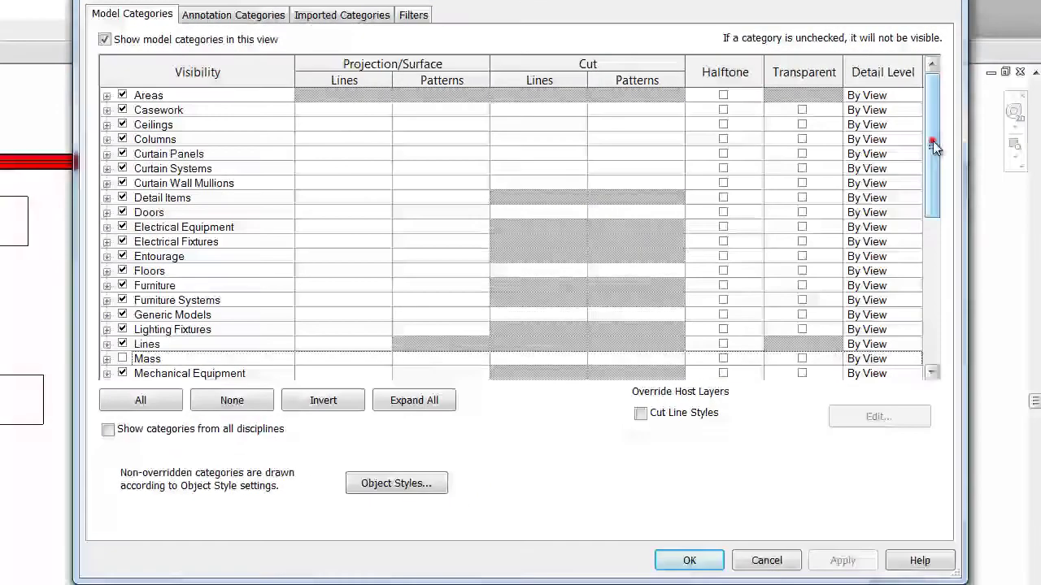
{"action": "left_click_drag", "start_coordinate": [946, 150], "coordinate": [935, 261]}
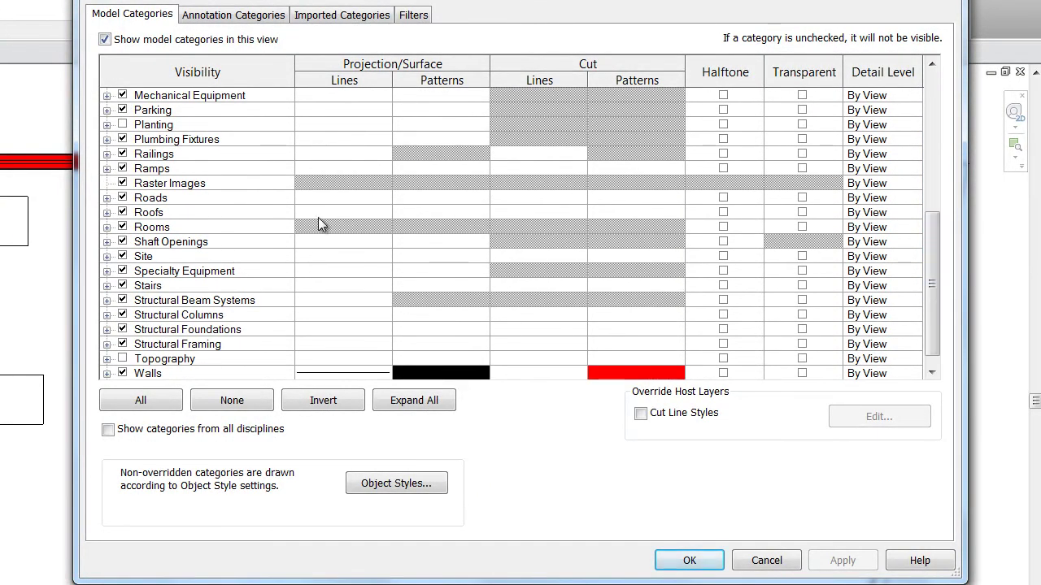
{"action": "left_click", "coordinate": [255, 13]}
{"action": "left_click", "coordinate": [342, 15]}
{"action": "left_click", "coordinate": [132, 14]}
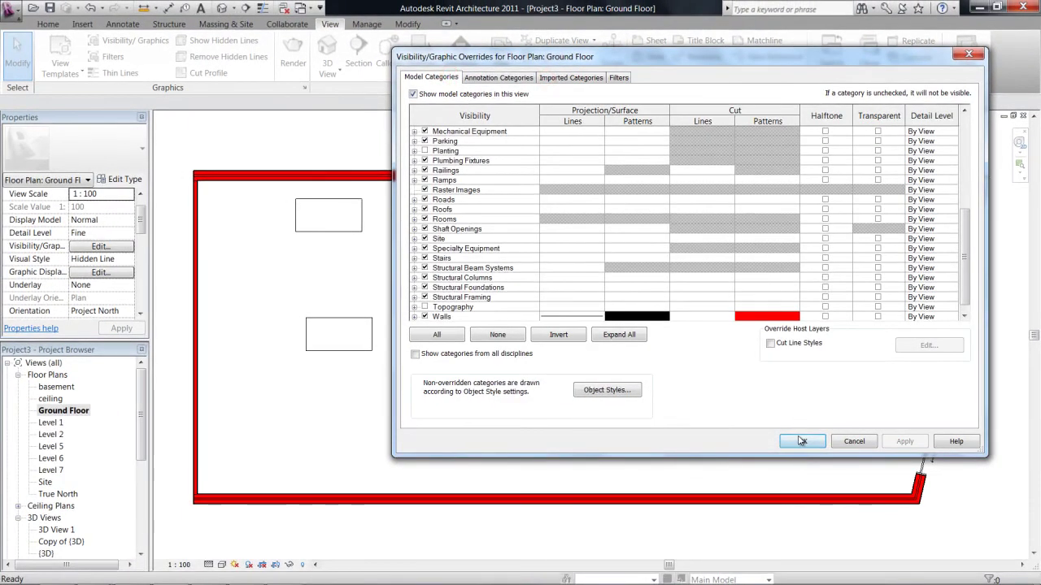